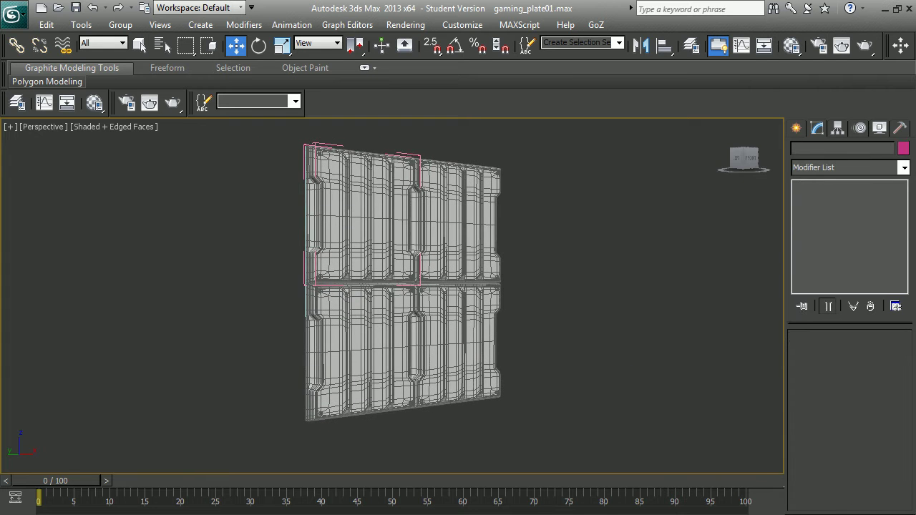
Step: Select the low_poly panel and open the Render To Texture dialog
{"action": "middle_click_drag", "start_coordinate": [408, 303], "coordinate": [589, 302], "text": "alt"}
{"action": "left_click", "coordinate": [380, 245]}
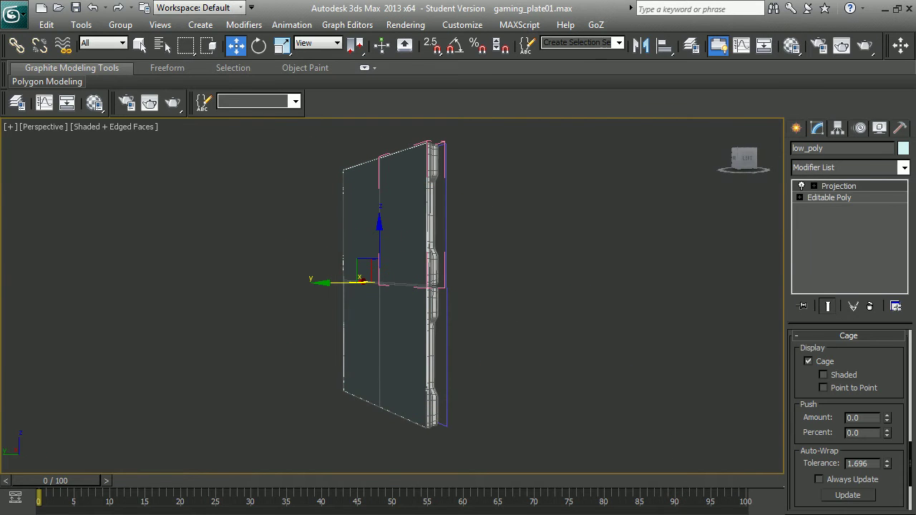
{"action": "left_click", "coordinate": [406, 23]}
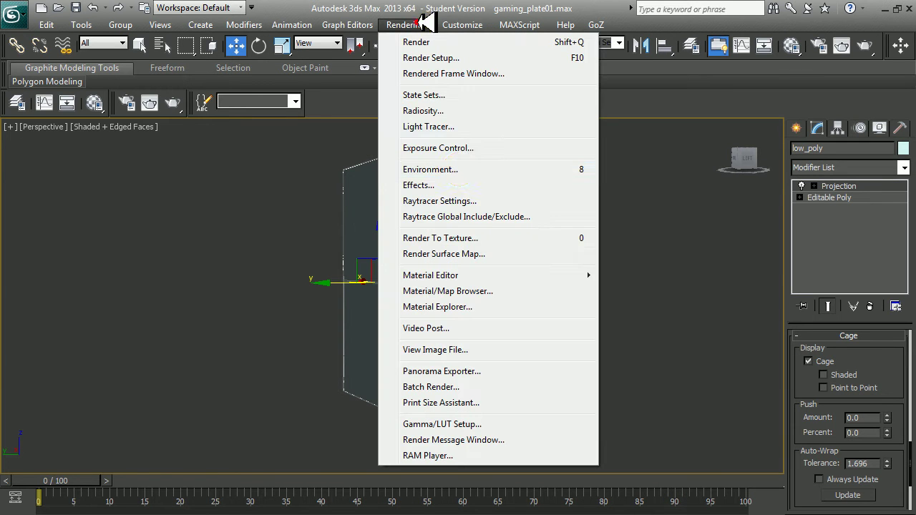
{"action": "left_click", "coordinate": [484, 238]}
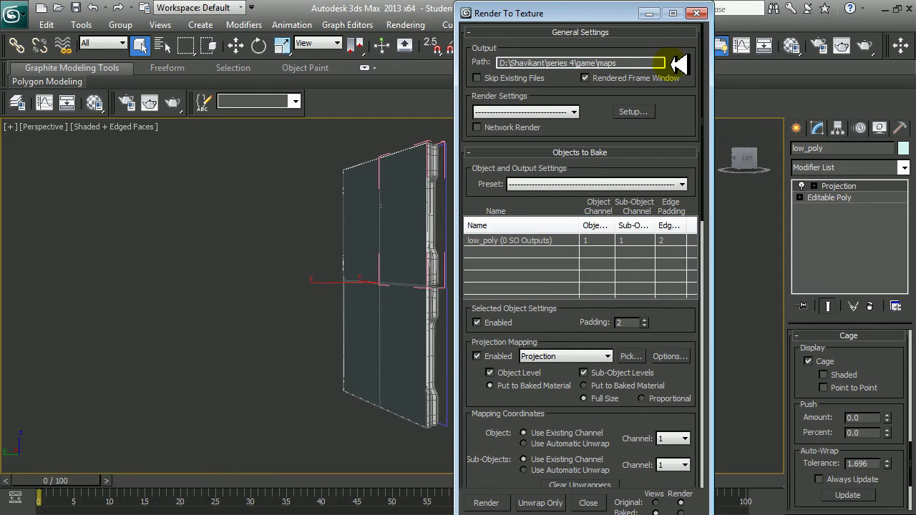
Step: Set the bake output path to game\maps and bring up the projection target list
{"action": "left_click", "coordinate": [679, 63]}
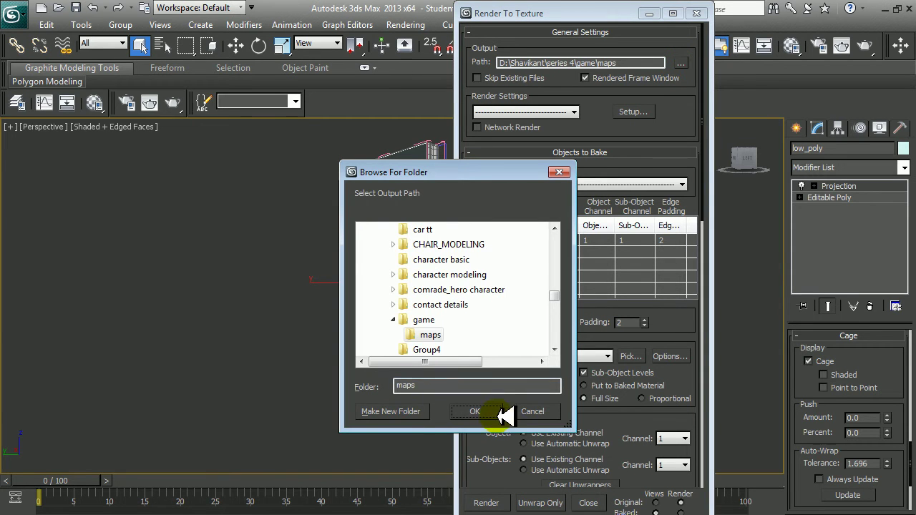
{"action": "left_click", "coordinate": [478, 412]}
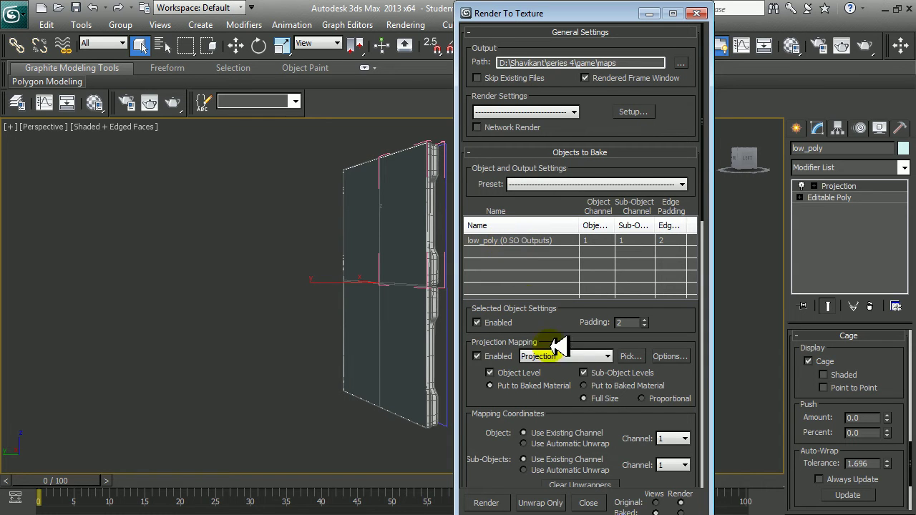
{"action": "left_click", "coordinate": [630, 357]}
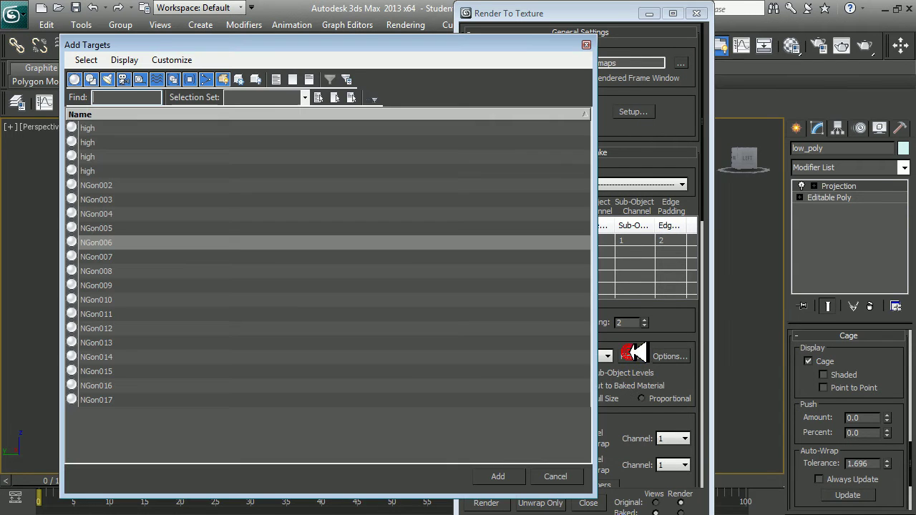
Step: Add every object from the first 'high' through NGon017 as projection targets
{"action": "left_click", "coordinate": [98, 127]}
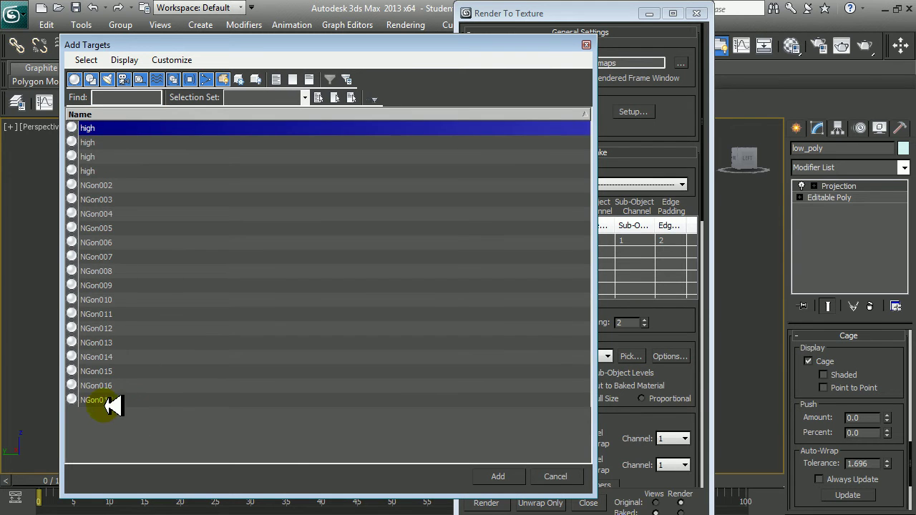
{"action": "left_click", "coordinate": [106, 399], "text": "shift"}
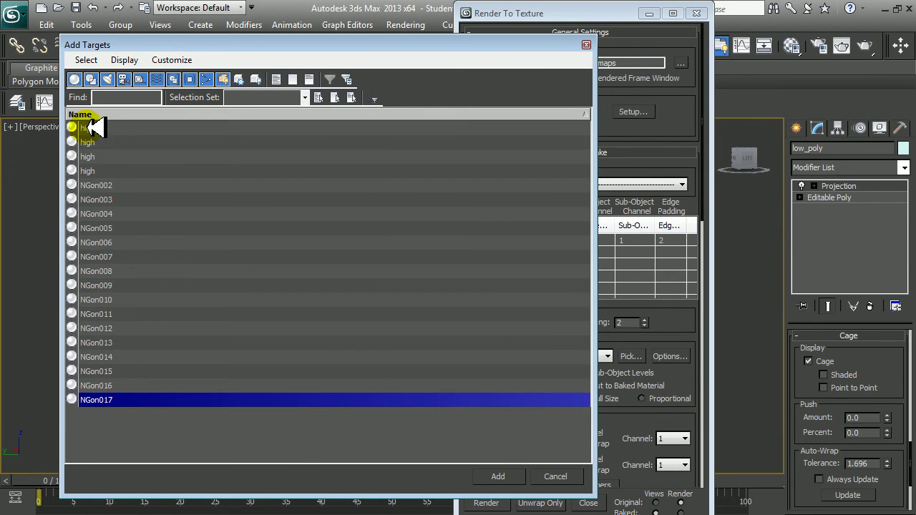
{"action": "left_click", "coordinate": [91, 127]}
{"action": "left_click", "coordinate": [107, 399], "text": "shift"}
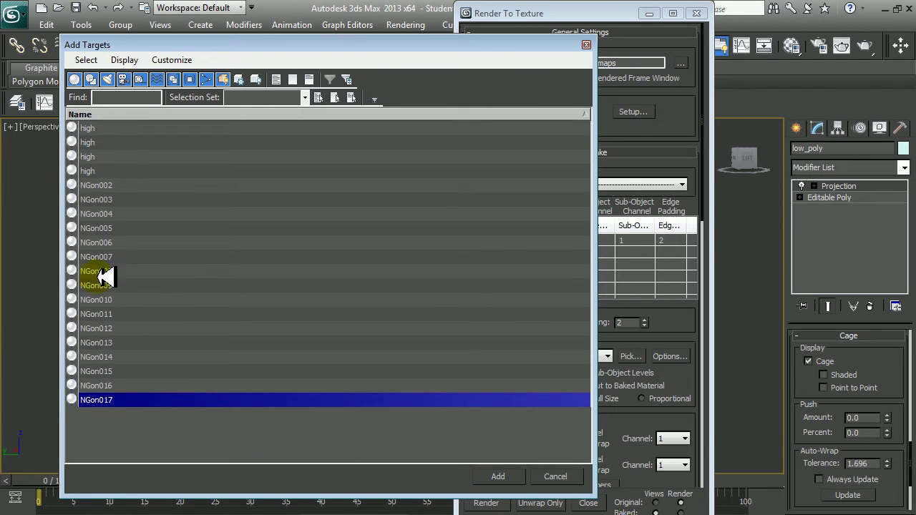
{"action": "left_click", "coordinate": [93, 128]}
{"action": "left_click", "coordinate": [500, 475]}
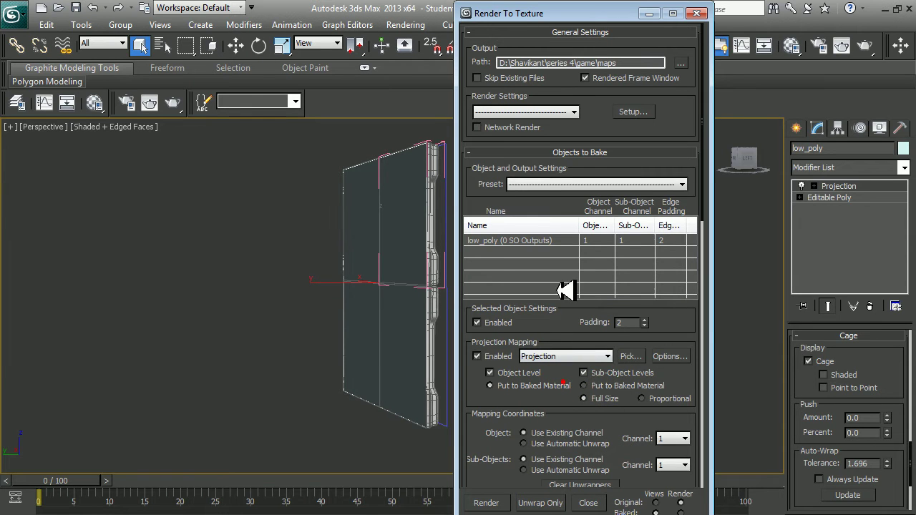
Step: Replace the existing NormalsMap output element with a newly added NormalsMap element
{"action": "left_click_drag", "start_coordinate": [697, 317], "coordinate": [694, 224]}
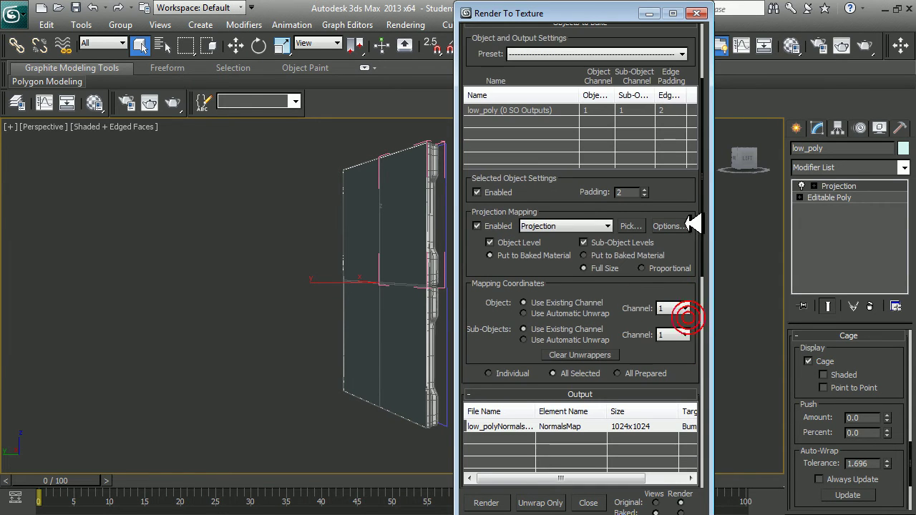
{"action": "scroll", "coordinate": [527, 341], "scroll_direction": "down", "scroll_amount": 5}
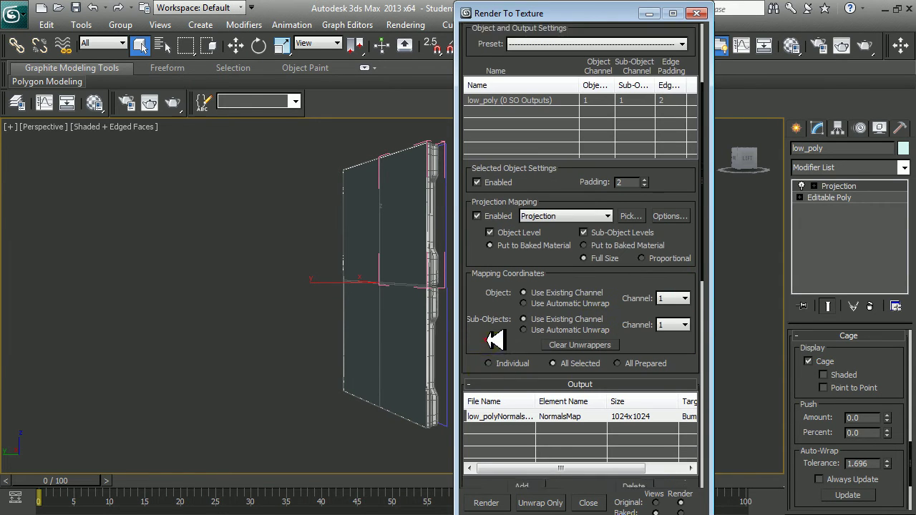
{"action": "left_click", "coordinate": [585, 288]}
{"action": "left_click", "coordinate": [633, 359]}
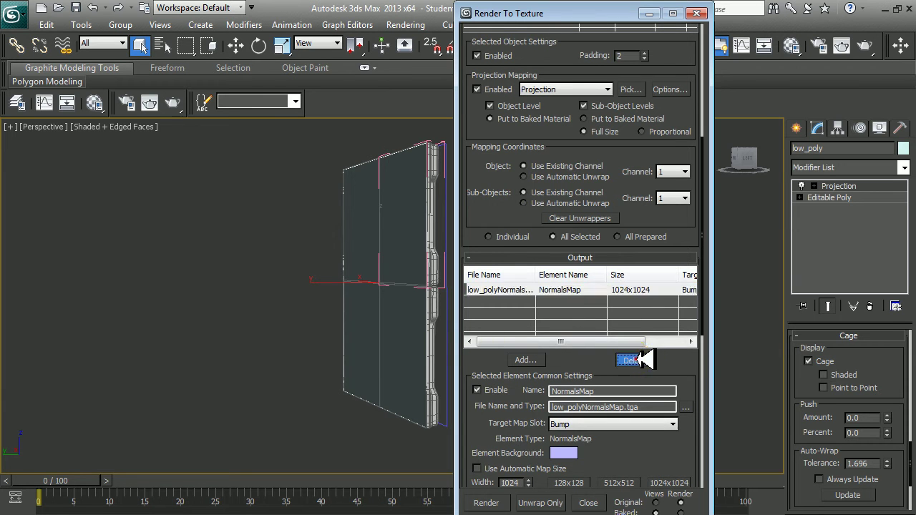
{"action": "left_click", "coordinate": [528, 359]}
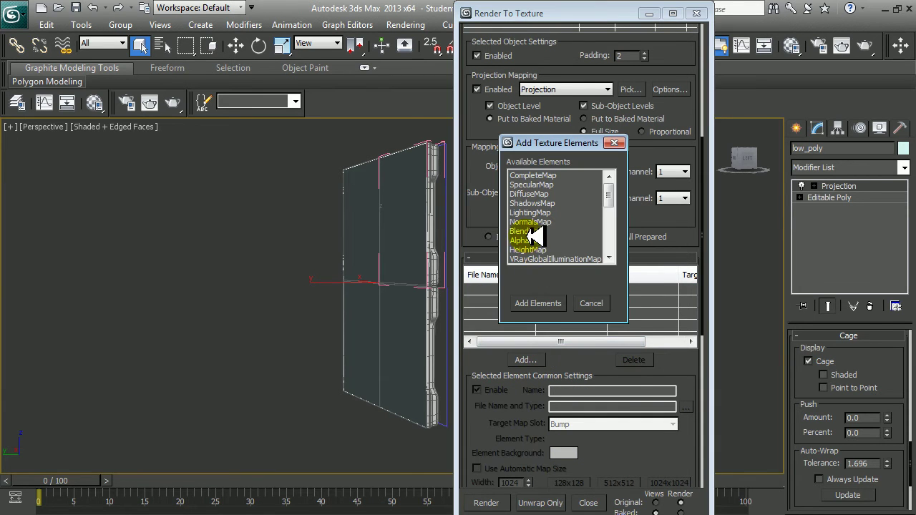
{"action": "double_click", "coordinate": [530, 222]}
Step: Collapse the Baked Material and Automatic Mapping rollouts
{"action": "scroll", "coordinate": [694, 382], "scroll_direction": "down", "scroll_amount": 5}
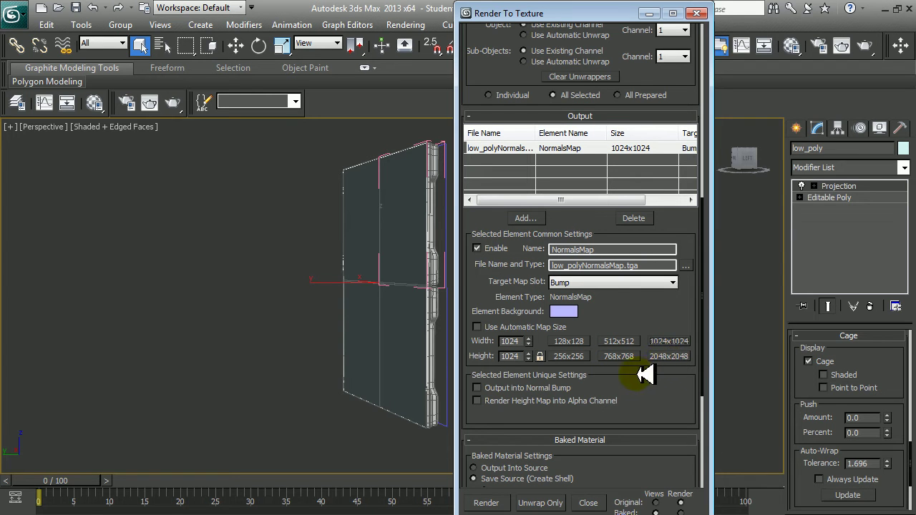
{"action": "scroll", "coordinate": [668, 365], "scroll_direction": "down", "scroll_amount": 3}
{"action": "scroll", "coordinate": [665, 308], "scroll_direction": "down", "scroll_amount": 3}
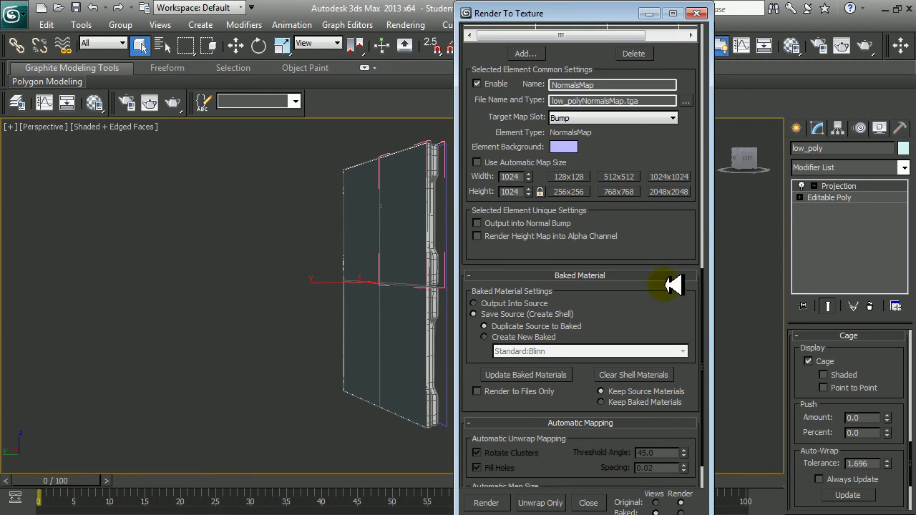
{"action": "scroll", "coordinate": [630, 343], "scroll_direction": "down", "scroll_amount": 2}
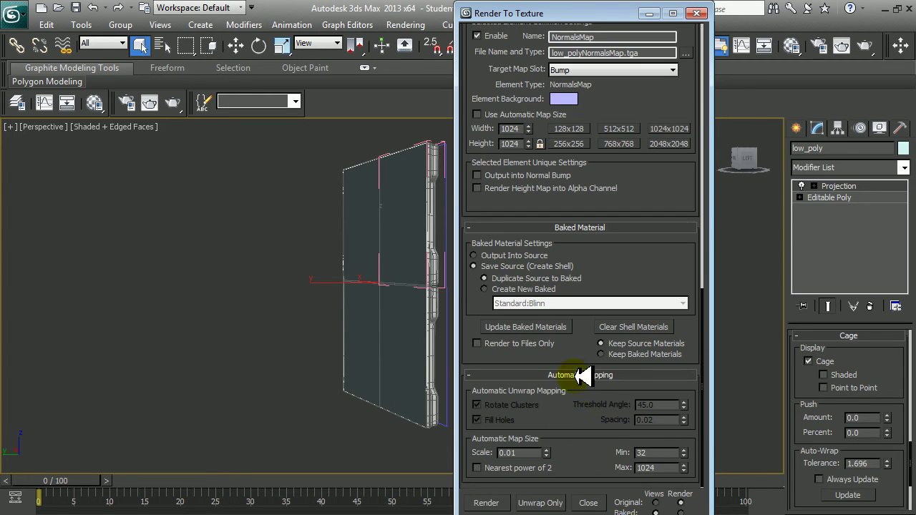
{"action": "left_click", "coordinate": [598, 228]}
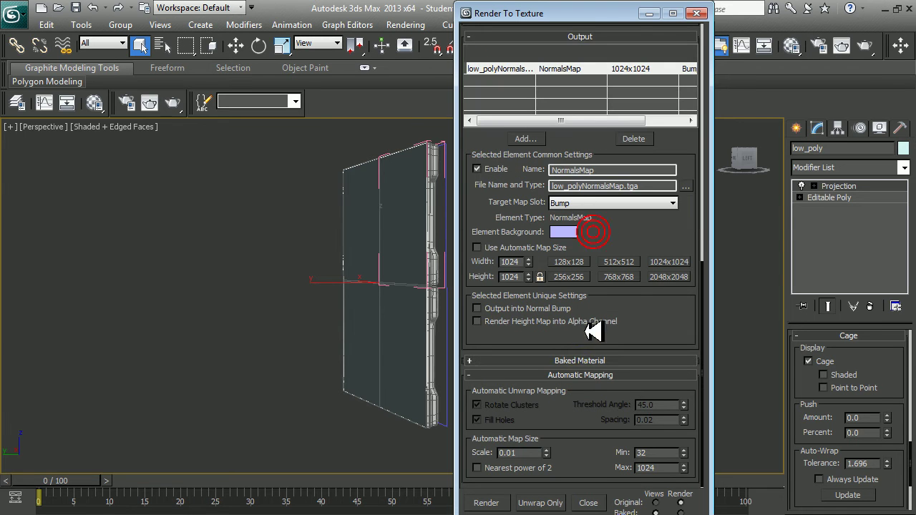
{"action": "left_click", "coordinate": [583, 374]}
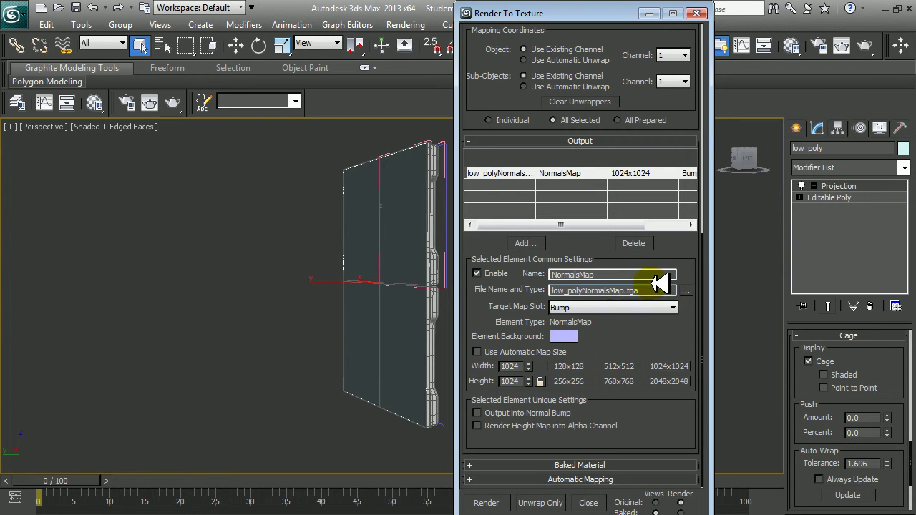
Step: Render the normal-map bake and open the game\maps folder containing low_polyNormalsMap.tga
{"action": "left_click", "coordinate": [484, 503]}
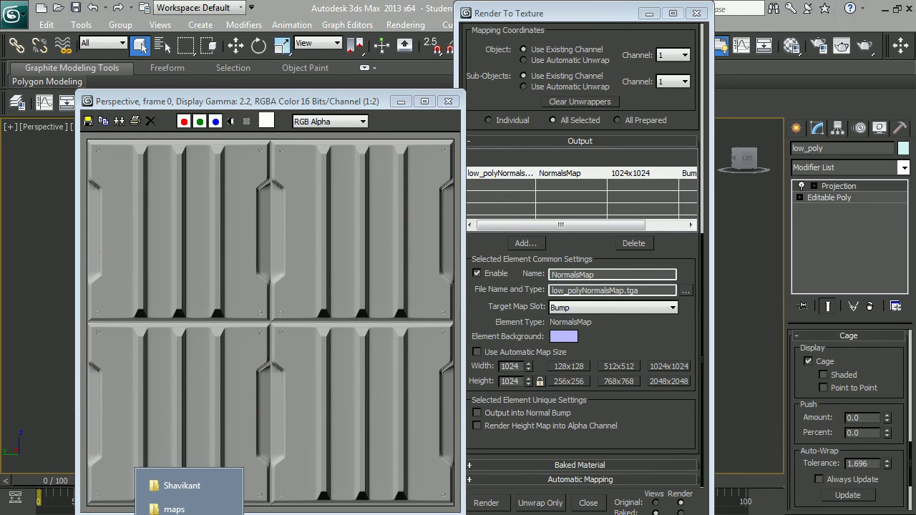
{"action": "left_click", "coordinate": [186, 508]}
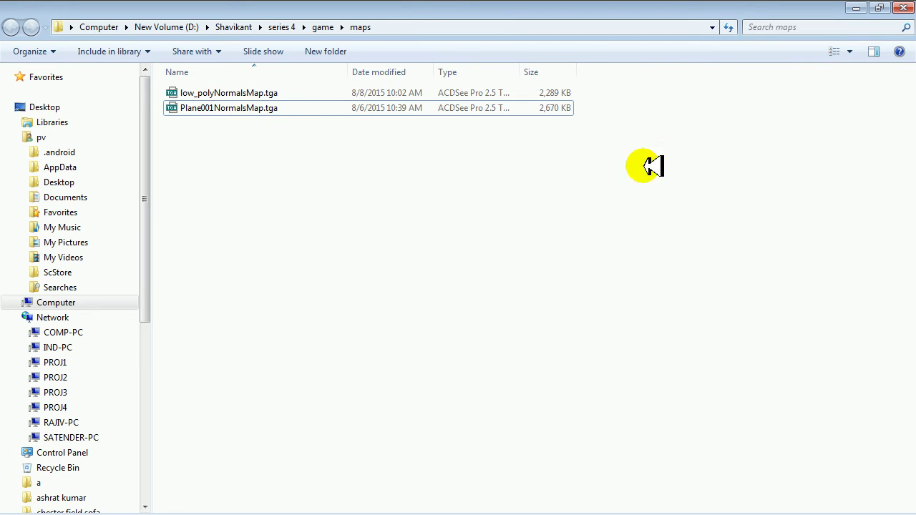
Step: Show the maps as Large Icons, preview the baked .tga in ACDSee, and minimize Explorer
{"action": "left_click", "coordinate": [848, 51]}
{"action": "left_click", "coordinate": [862, 40]}
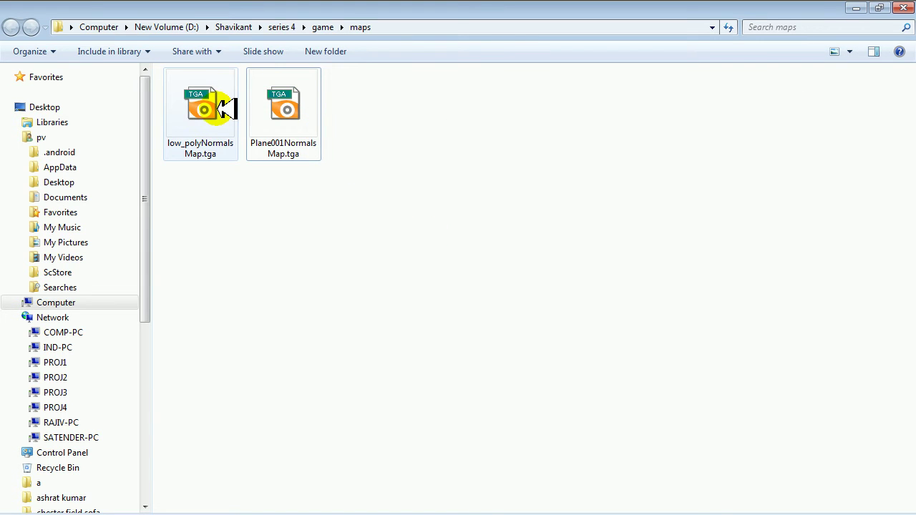
{"action": "double_click", "coordinate": [266, 102]}
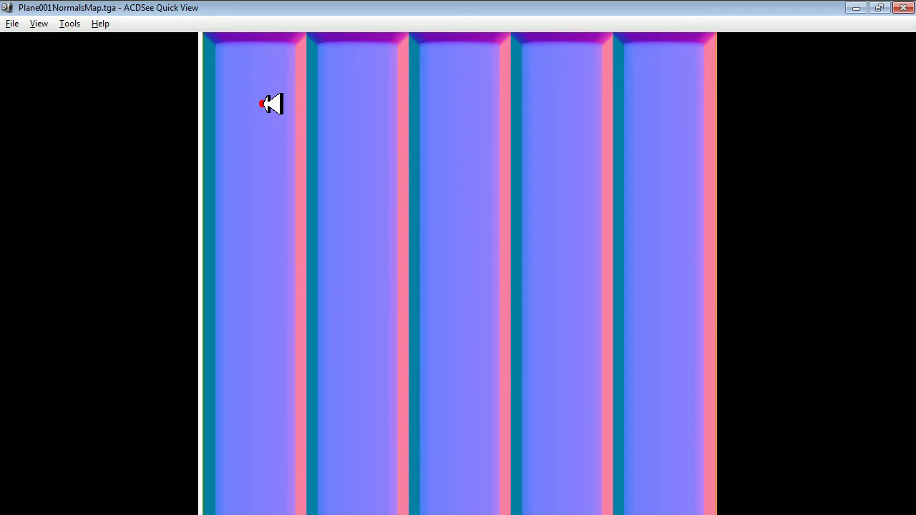
{"action": "scroll", "coordinate": [436, 286], "scroll_direction": "up", "scroll_amount": 1}
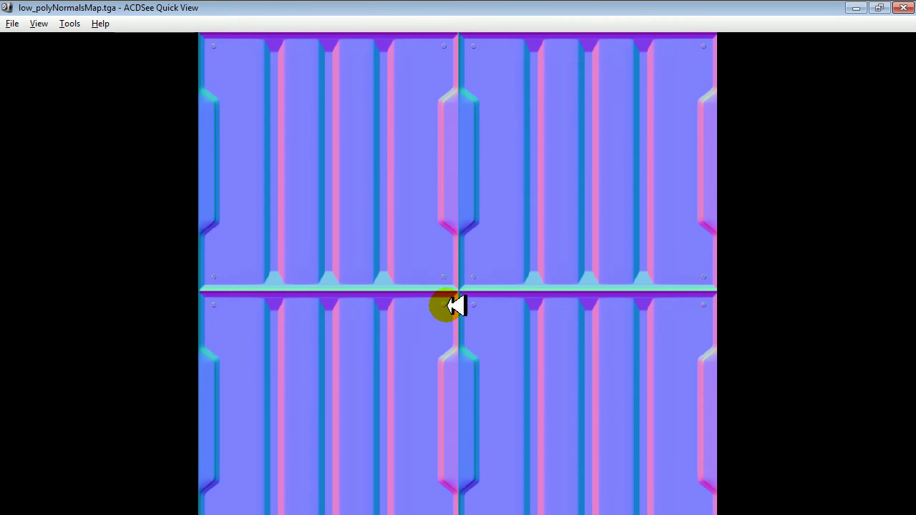
{"action": "double_click", "coordinate": [518, 6]}
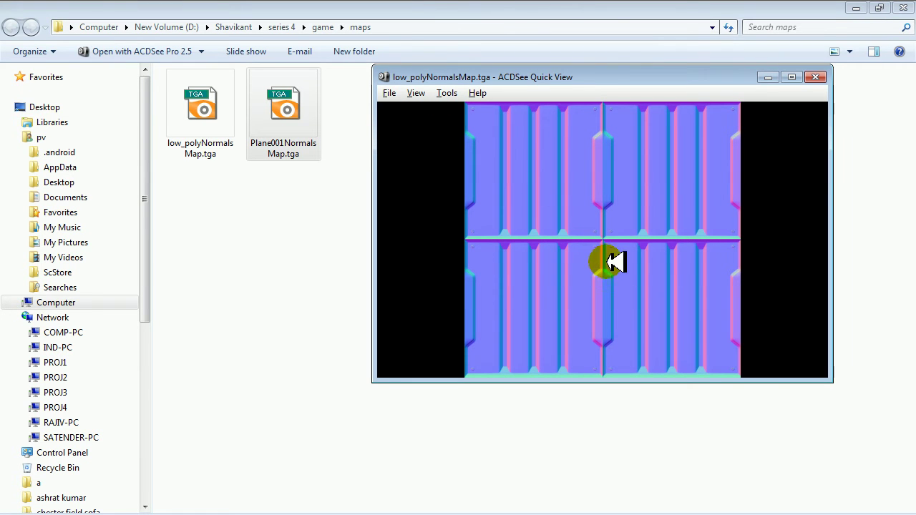
{"action": "left_click", "coordinate": [862, 7]}
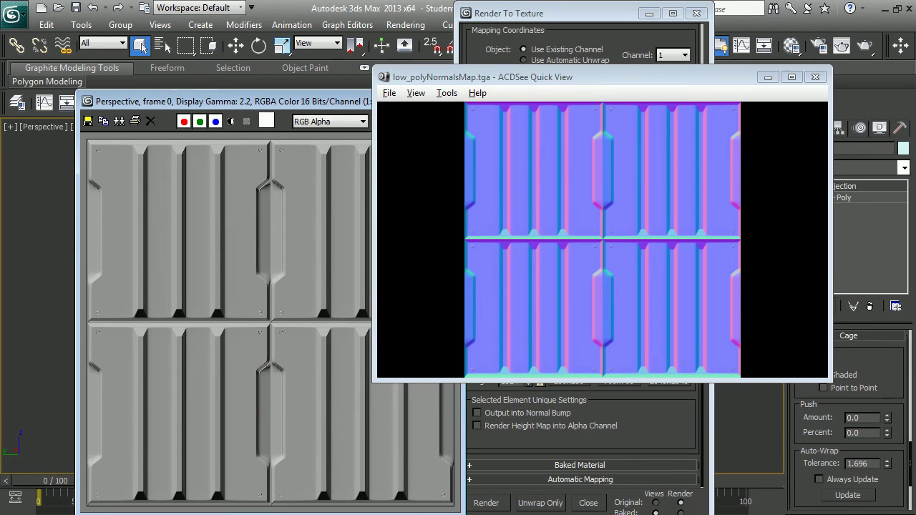
Step: Close the image viewer, bake dialog and rendered frame, and select the plate
{"action": "left_click", "coordinate": [814, 77]}
{"action": "left_click", "coordinate": [697, 14]}
{"action": "left_click", "coordinate": [448, 101]}
{"action": "left_click", "coordinate": [545, 276]}
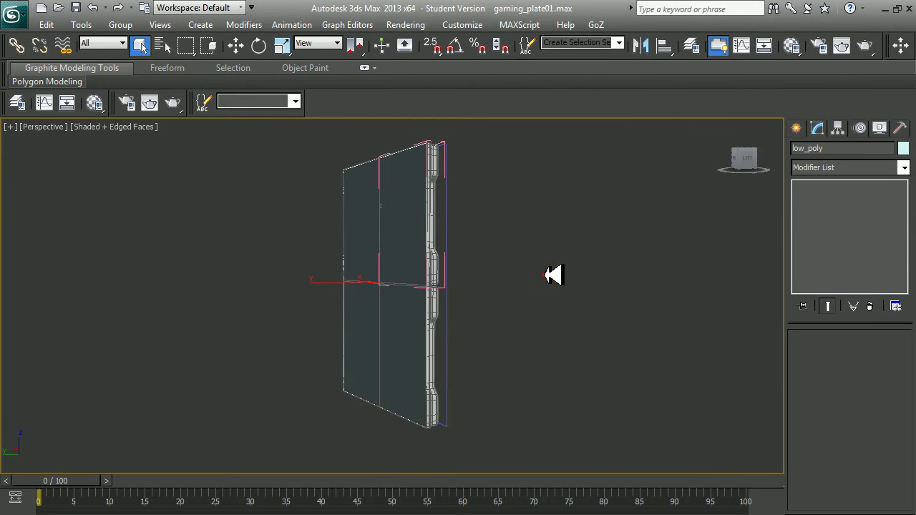
{"action": "left_click", "coordinate": [378, 229]}
Step: In Front view, Shift-move a copy named low_poly001 to the right of the plate
{"action": "right_click", "coordinate": [384, 213]}
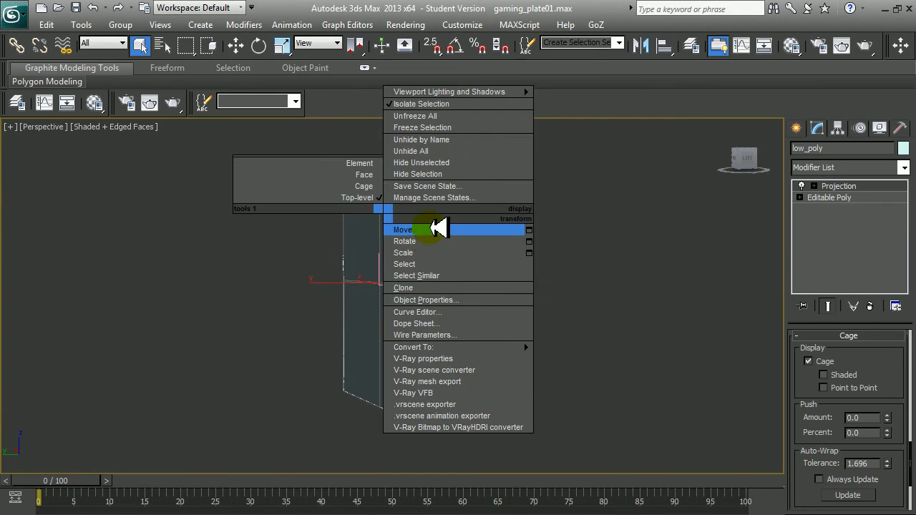
{"action": "left_click", "coordinate": [429, 229]}
{"action": "key", "text": "f"}
{"action": "scroll", "coordinate": [495, 296], "scroll_direction": "down", "scroll_amount": 3}
{"action": "scroll", "coordinate": [470, 276], "scroll_direction": "down", "scroll_amount": 3}
{"action": "mouse_move", "coordinate": [415, 288]}
{"action": "left_mouse_down"}
{"action": "mouse_move", "coordinate": [331, 293]}
{"action": "mouse_move", "coordinate": [604, 306]}
{"action": "left_mouse_up"}
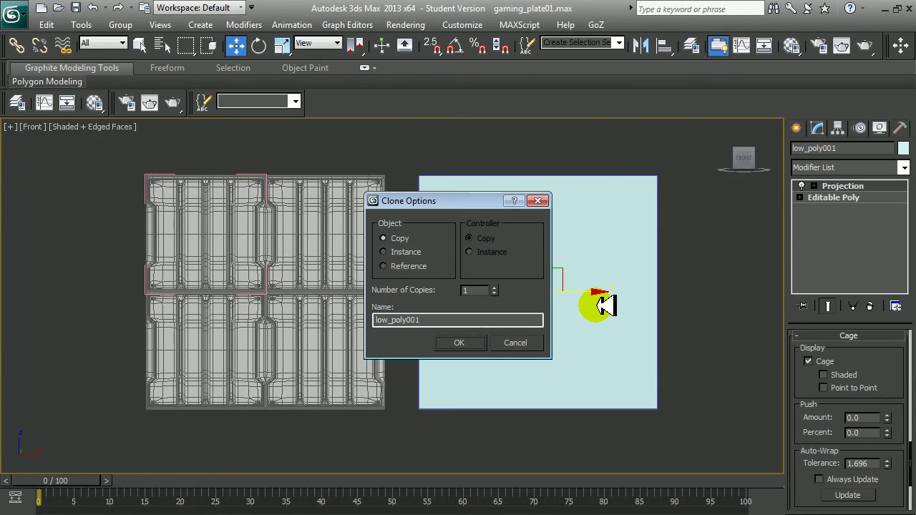
{"action": "left_click", "coordinate": [464, 341]}
{"action": "left_click", "coordinate": [513, 266]}
Step: Assign the first-slot 01 - Default material to low_poly001 and expand its Maps rollout
{"action": "key", "text": "m"}
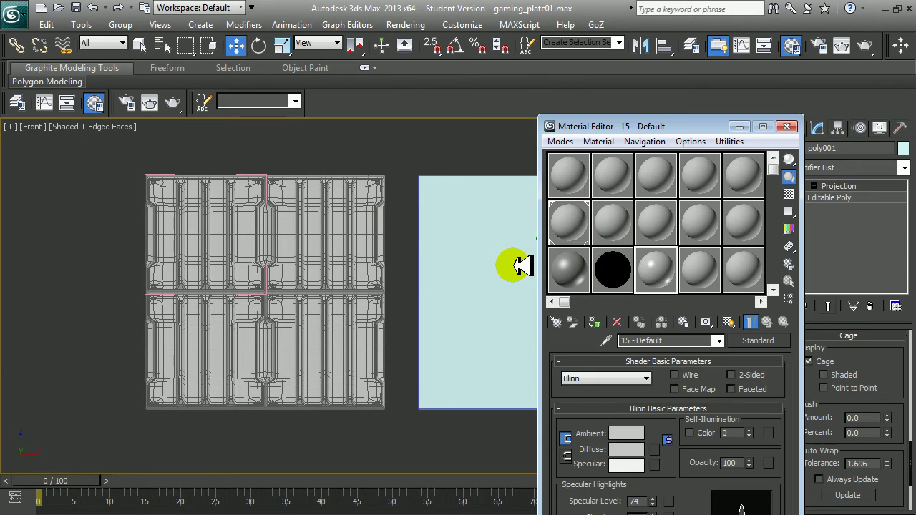
{"action": "left_click", "coordinate": [572, 168]}
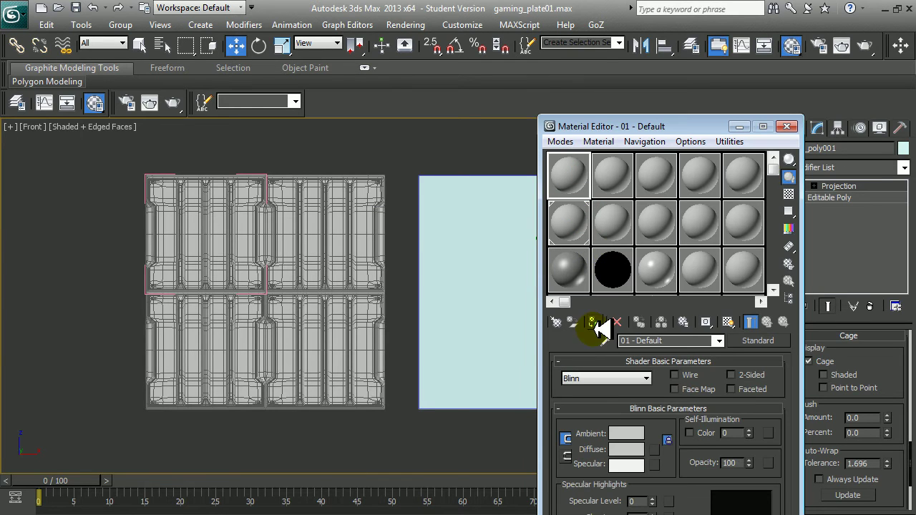
{"action": "left_click", "coordinate": [592, 323]}
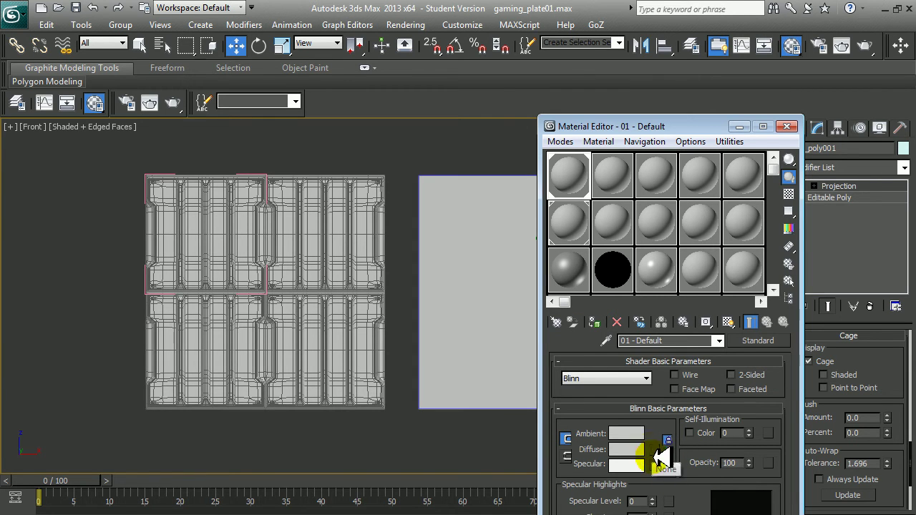
{"action": "left_click_drag", "start_coordinate": [690, 124], "coordinate": [632, 41]}
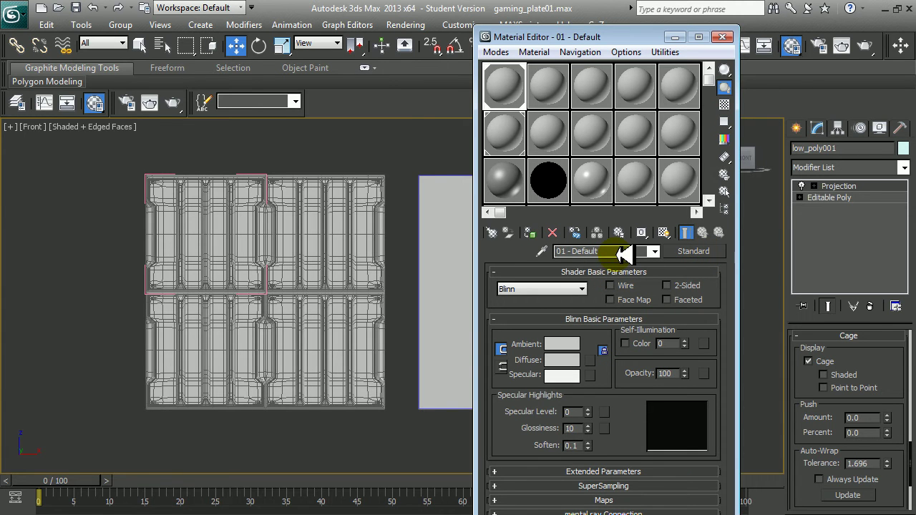
{"action": "left_click", "coordinate": [613, 500]}
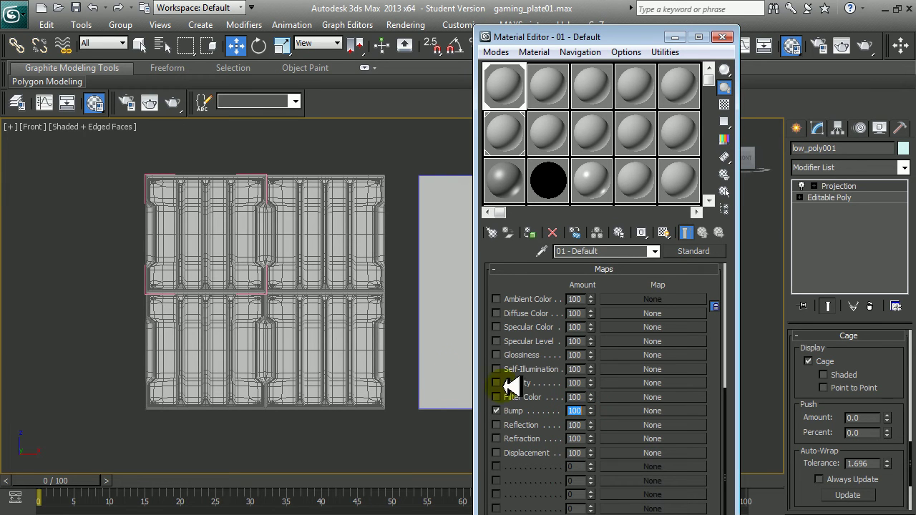
Step: Put a Normal Bump map into the material's Bump channel
{"action": "left_click", "coordinate": [632, 410]}
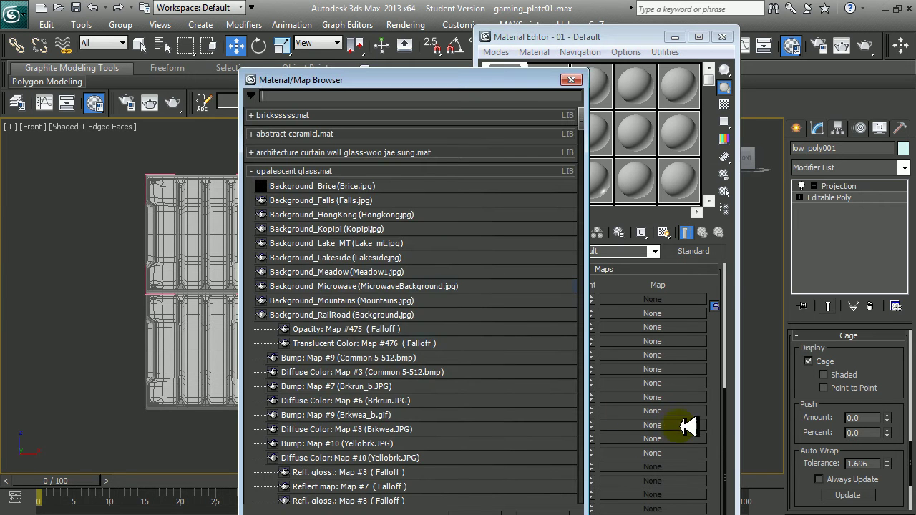
{"action": "left_click", "coordinate": [260, 169]}
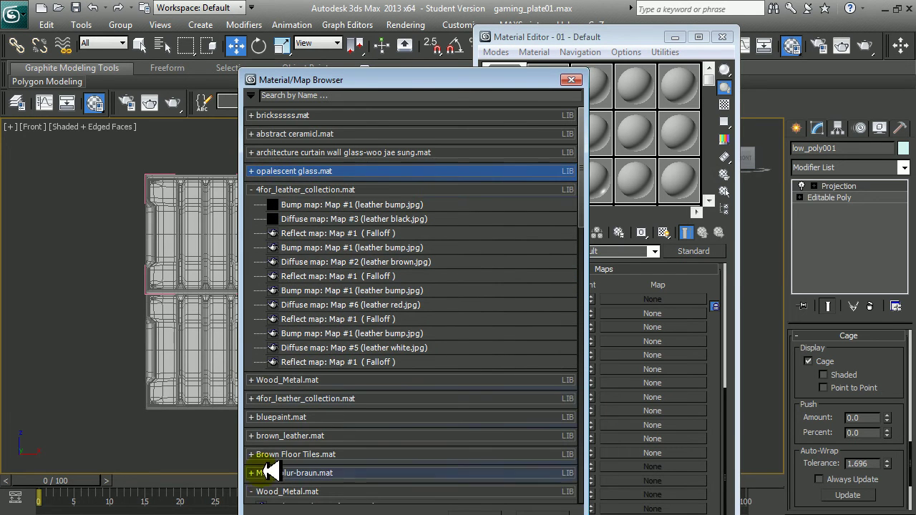
{"action": "scroll", "coordinate": [272, 465], "scroll_direction": "down", "scroll_amount": 2}
{"action": "scroll", "coordinate": [286, 429], "scroll_direction": "down", "scroll_amount": 2}
{"action": "left_click", "coordinate": [301, 370]}
{"action": "left_click", "coordinate": [299, 408]}
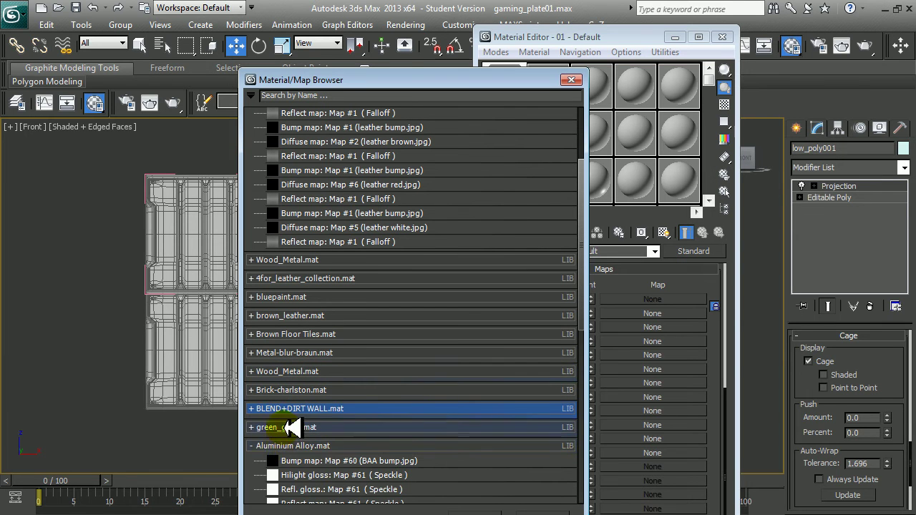
{"action": "left_click", "coordinate": [296, 464]}
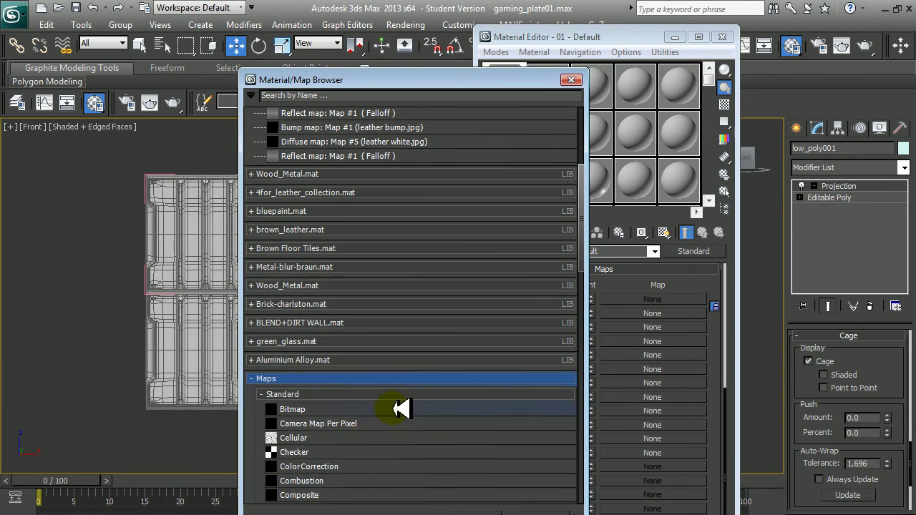
{"action": "scroll", "coordinate": [400, 401], "scroll_direction": "down", "scroll_amount": 3}
{"action": "scroll", "coordinate": [364, 419], "scroll_direction": "down", "scroll_amount": 1}
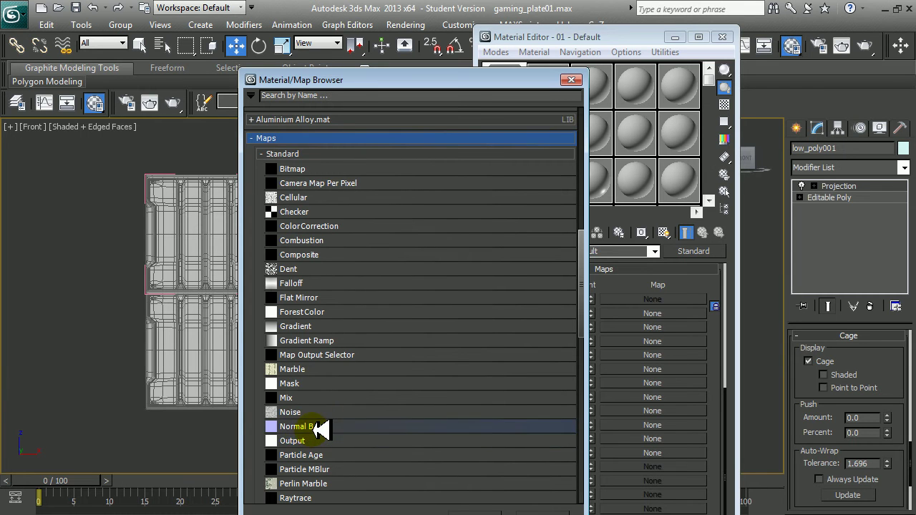
{"action": "double_click", "coordinate": [321, 427]}
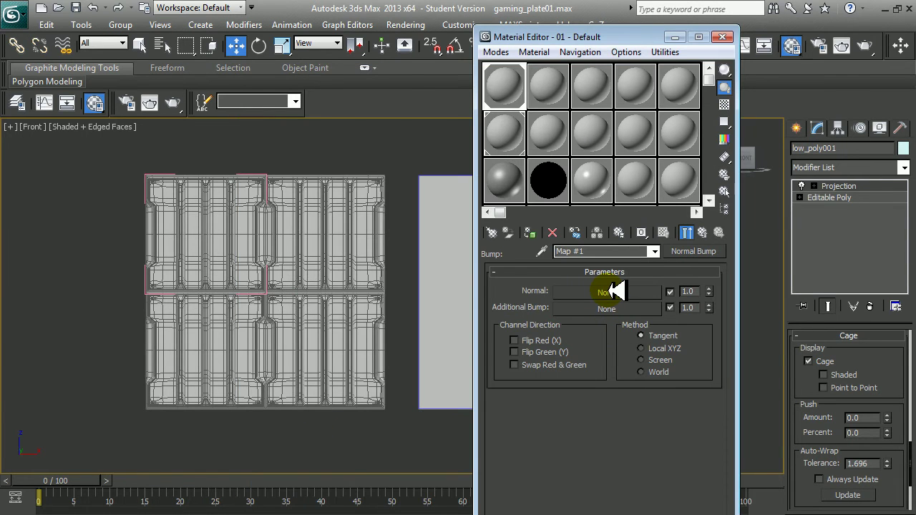
Step: Load low_polyNormalsMap.tga as a Bitmap in the Normal slot and show it in the viewport
{"action": "left_click", "coordinate": [606, 292]}
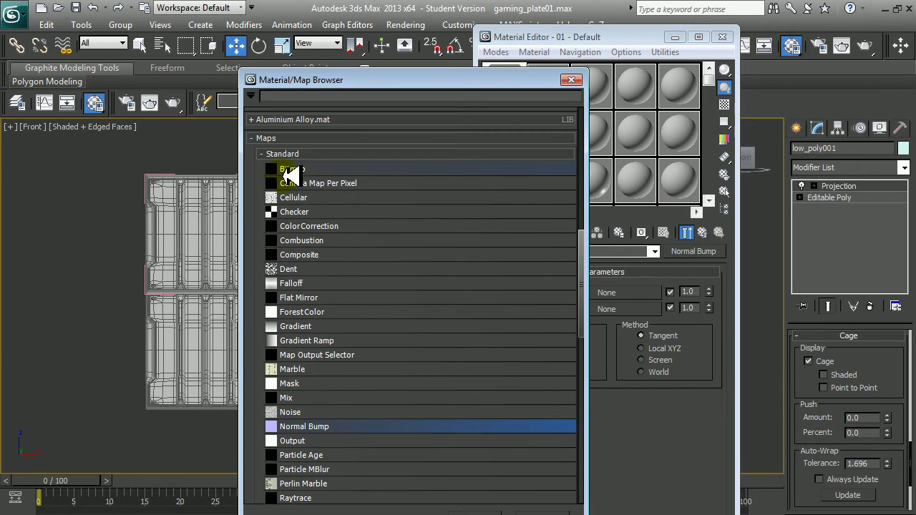
{"action": "double_click", "coordinate": [315, 168]}
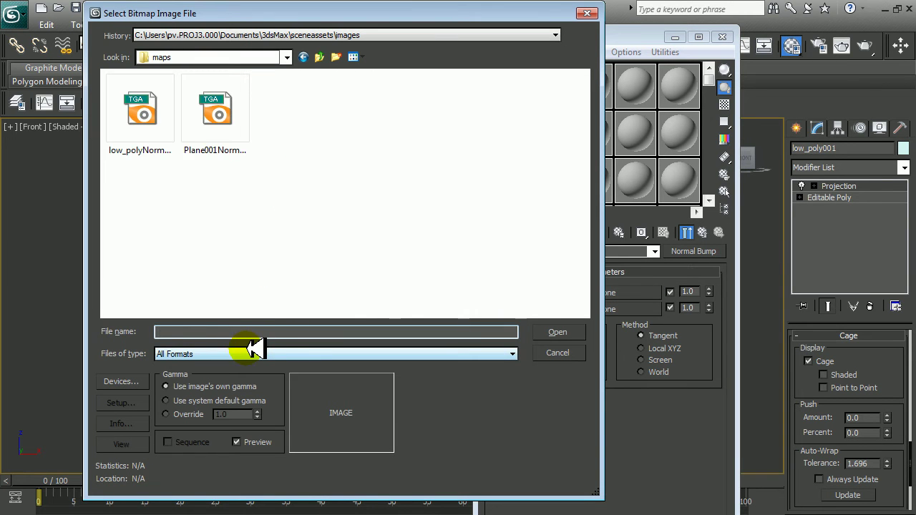
{"action": "left_click", "coordinate": [140, 120]}
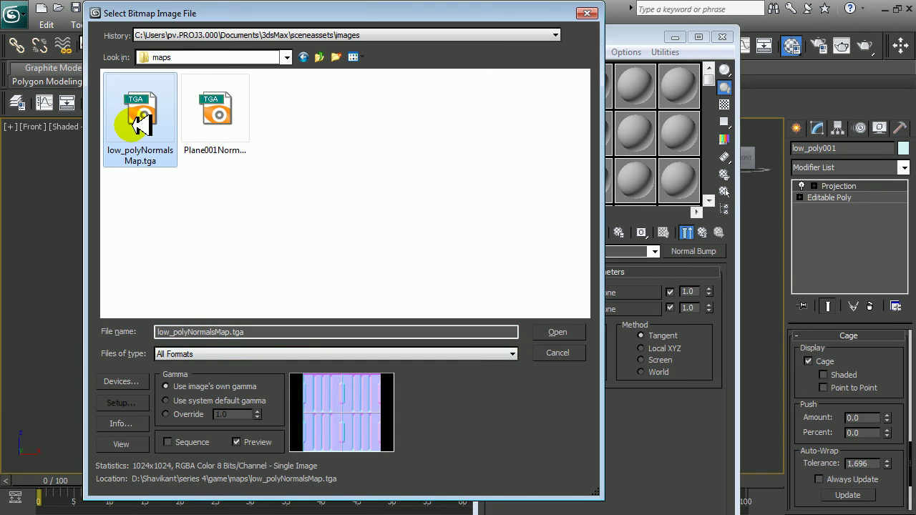
{"action": "double_click", "coordinate": [140, 123]}
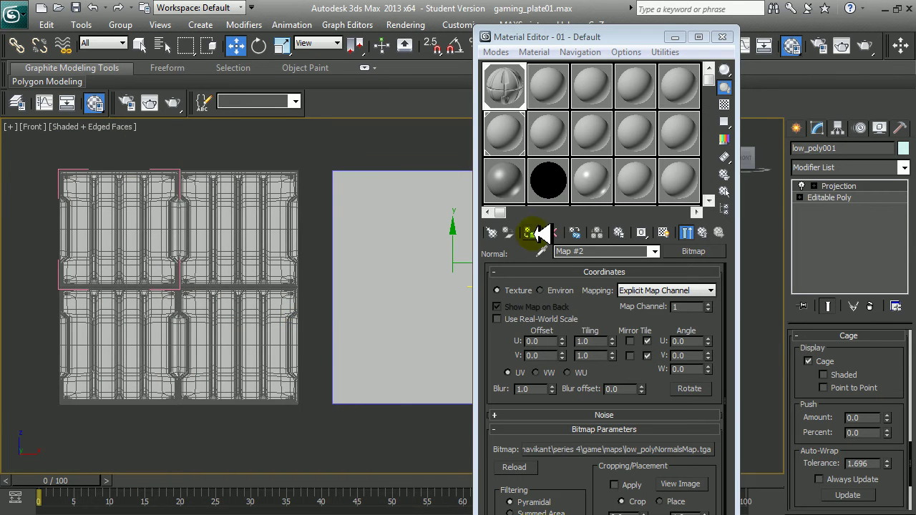
{"action": "left_click", "coordinate": [664, 233]}
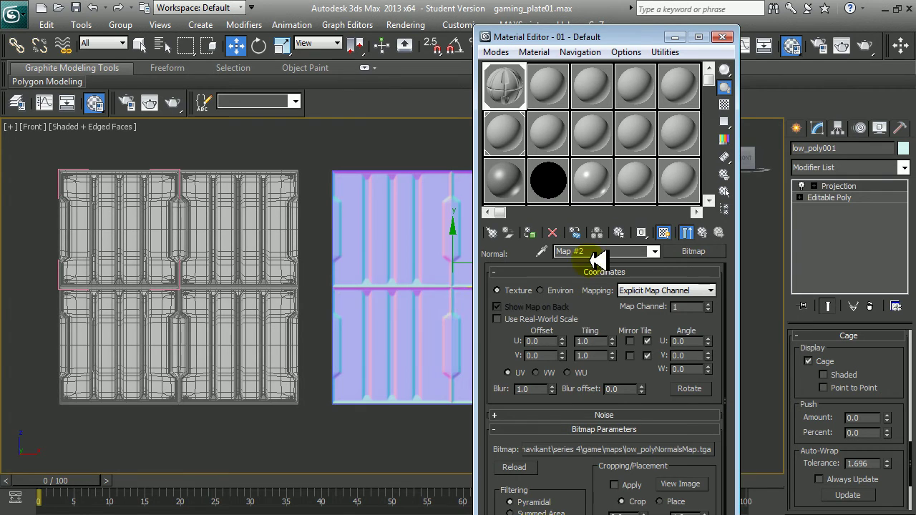
{"action": "left_click", "coordinate": [704, 231]}
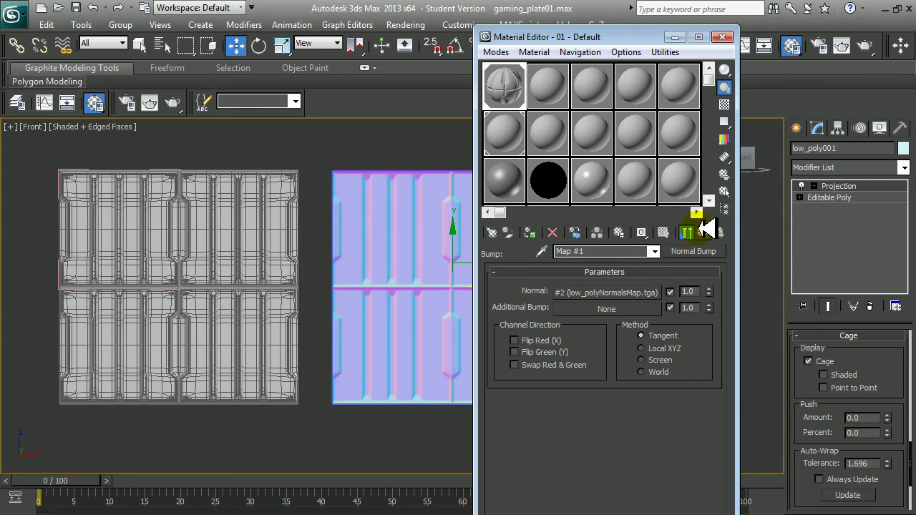
{"action": "left_click", "coordinate": [705, 230]}
Step: Set Specular Level 70 and Glossiness 45, then render the plates
{"action": "left_click_drag", "start_coordinate": [544, 283], "coordinate": [537, 477]}
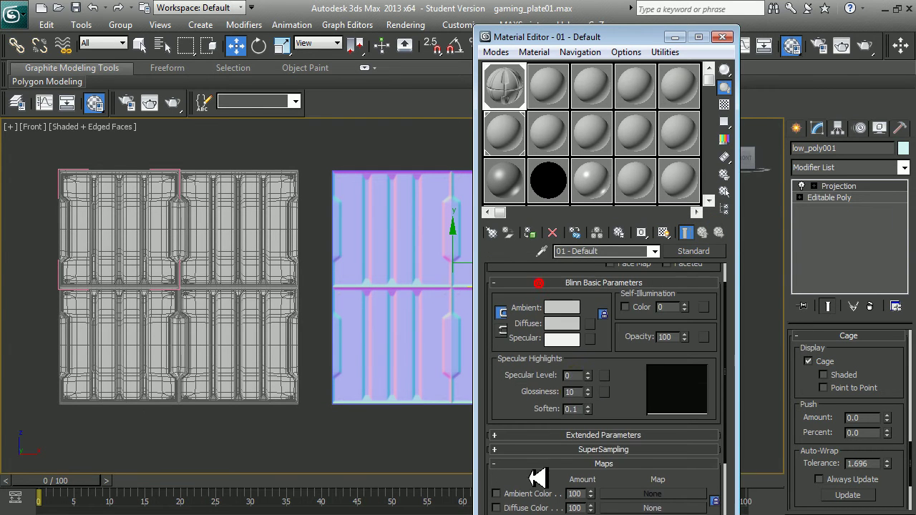
{"action": "left_click_drag", "start_coordinate": [588, 375], "coordinate": [586, 300]}
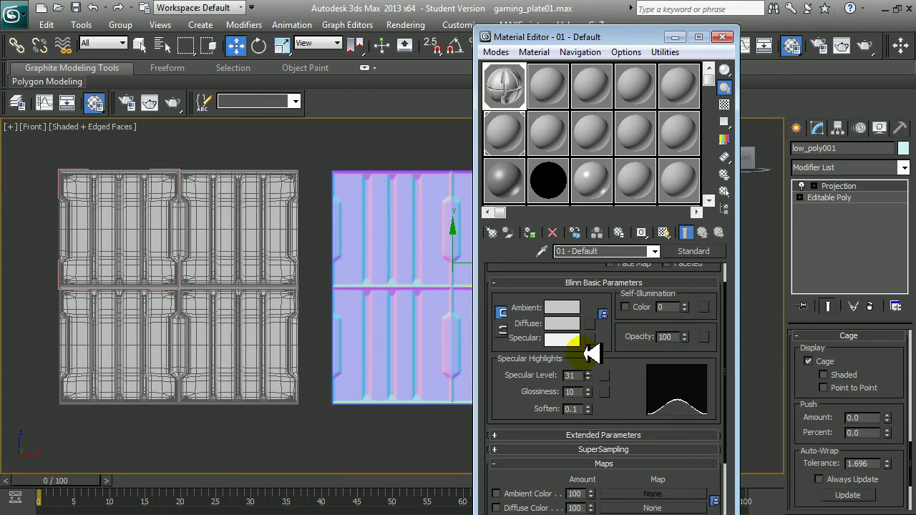
{"action": "left_click_drag", "start_coordinate": [588, 391], "coordinate": [597, 368]}
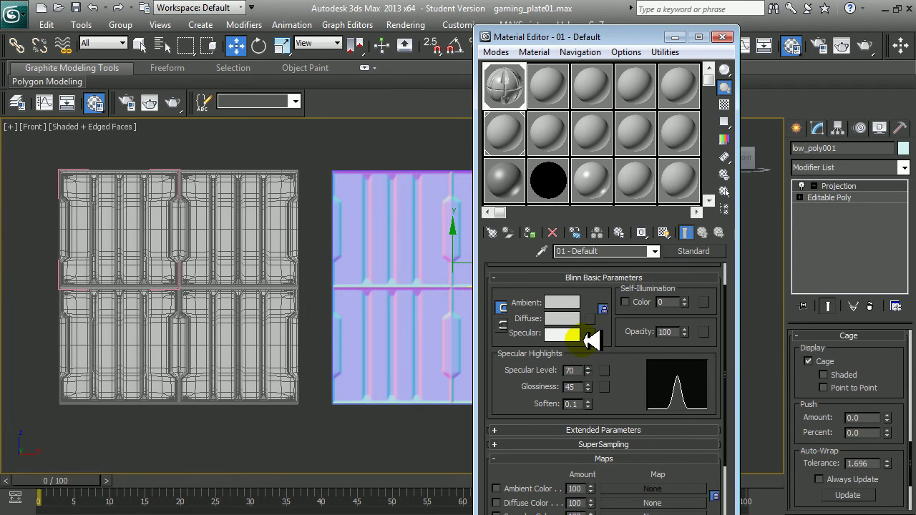
{"action": "key", "text": "shift+q"}
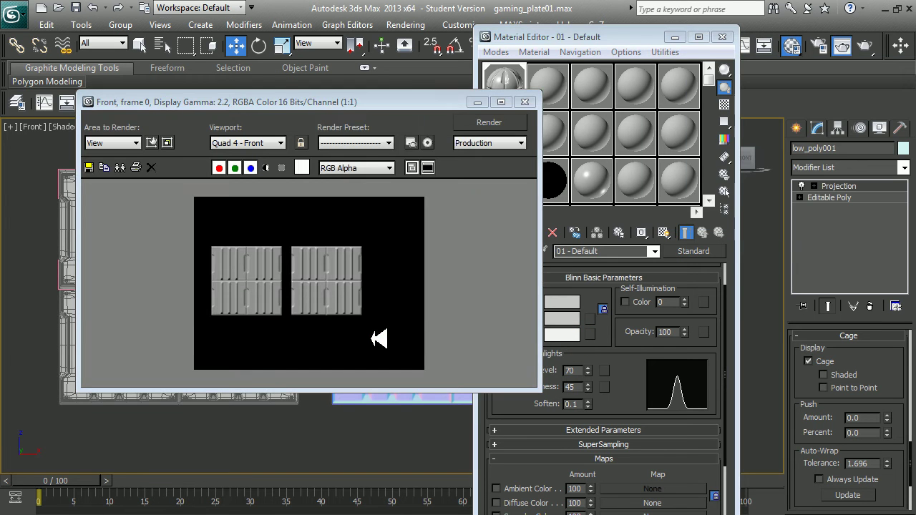
Step: Close the render and Material Editor, frame both plates, and render again
{"action": "left_click", "coordinate": [525, 102]}
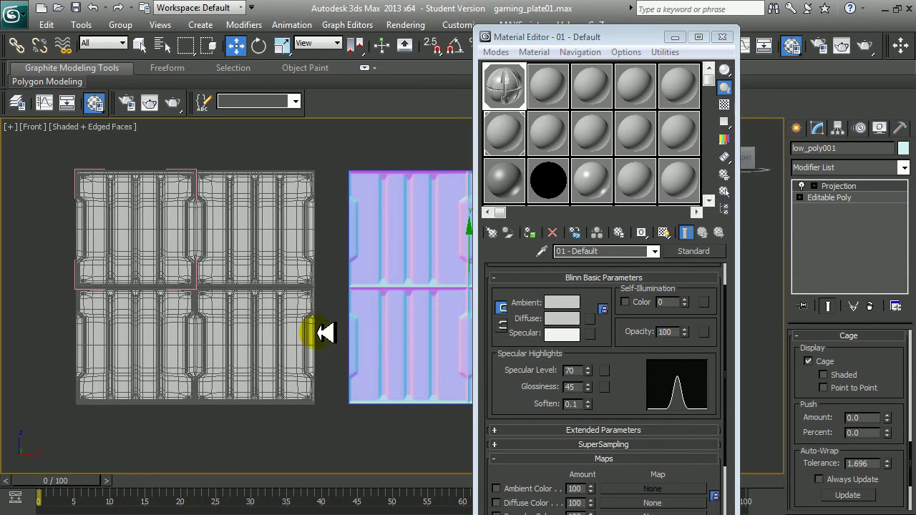
{"action": "scroll", "coordinate": [329, 336], "scroll_direction": "down", "scroll_amount": 2}
{"action": "key", "text": "z"}
{"action": "left_click", "coordinate": [722, 36]}
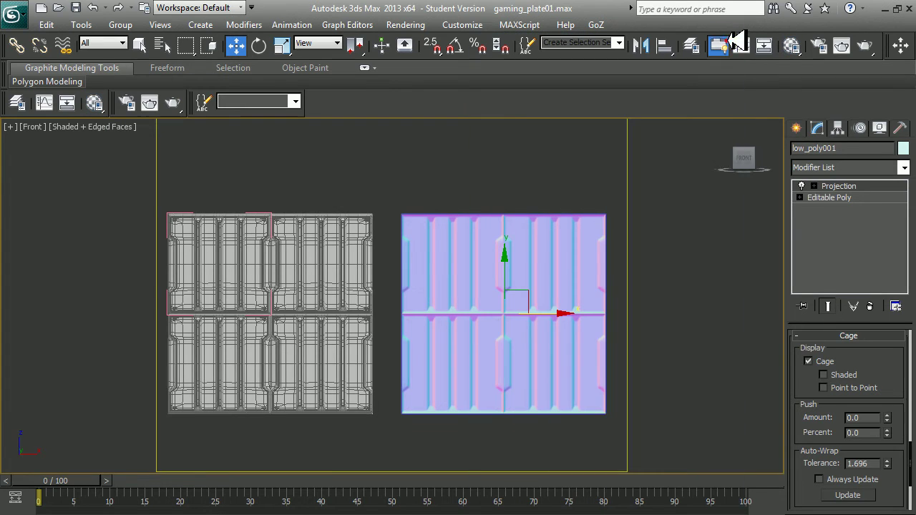
{"action": "left_click", "coordinate": [865, 46]}
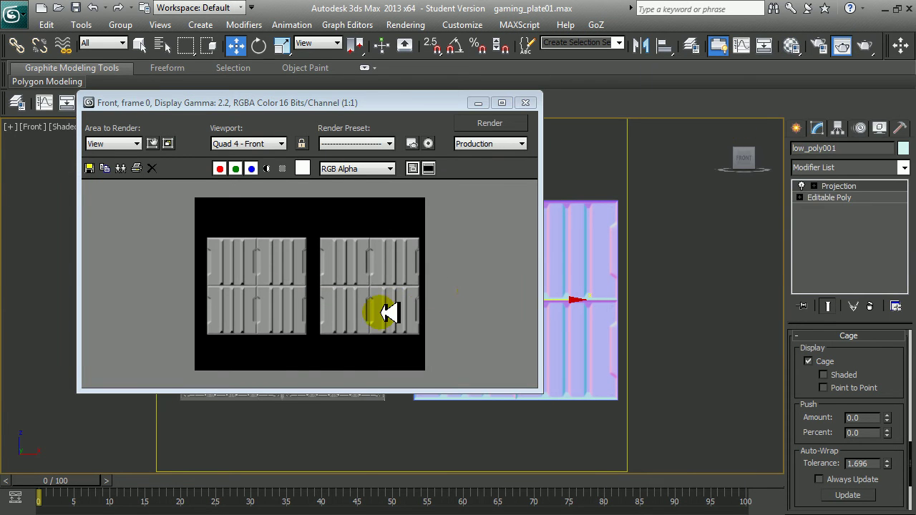
Step: Set the output size to 800x600 in Render Setup and render the front view
{"action": "left_click", "coordinate": [816, 46]}
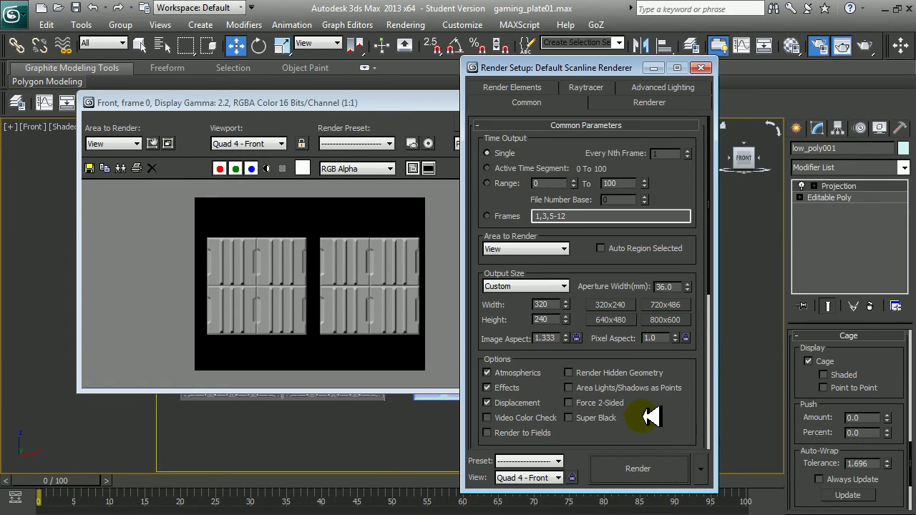
{"action": "left_click", "coordinate": [672, 320]}
{"action": "left_click", "coordinate": [647, 470]}
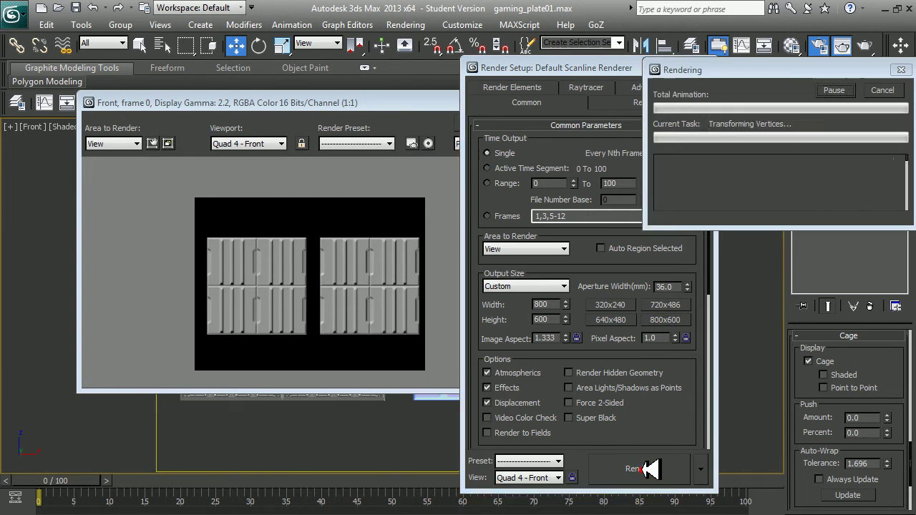
{"action": "left_click_drag", "start_coordinate": [419, 100], "coordinate": [408, 16]}
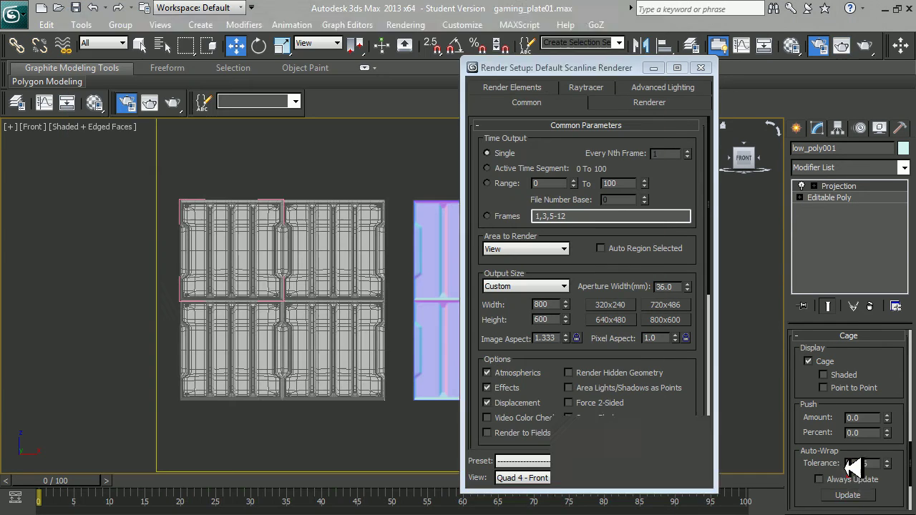
Step: Open the Polygon Counter utility and marquee-select all pieces of the high-poly plate
{"action": "left_click", "coordinate": [700, 67]}
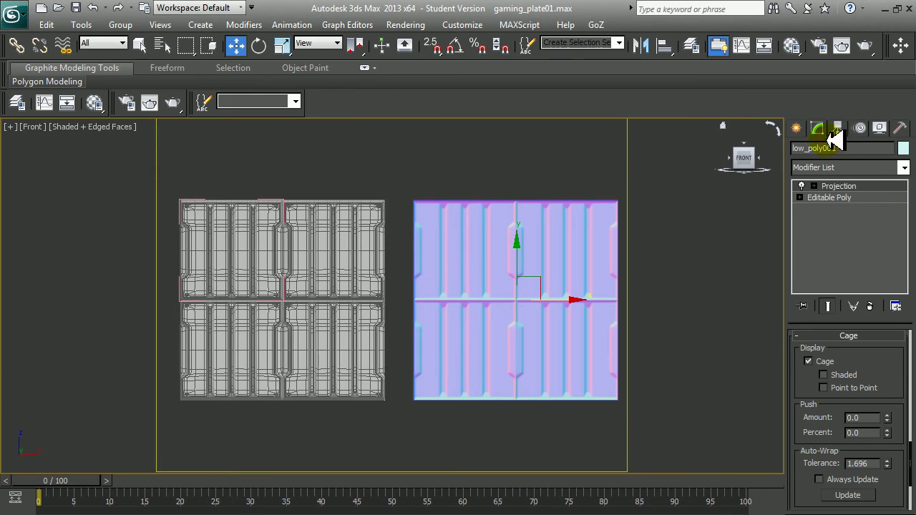
{"action": "left_click", "coordinate": [899, 128]}
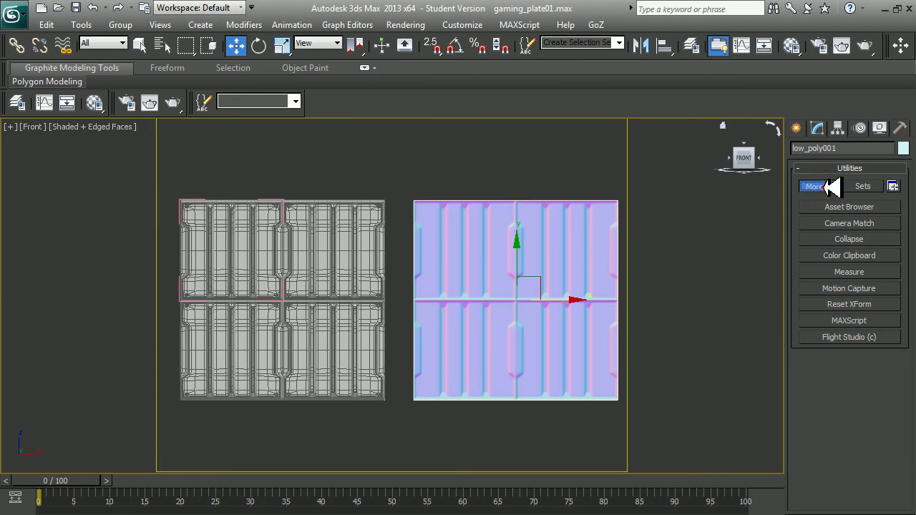
{"action": "left_click", "coordinate": [829, 187]}
{"action": "left_click", "coordinate": [386, 338]}
{"action": "left_click", "coordinate": [455, 423]}
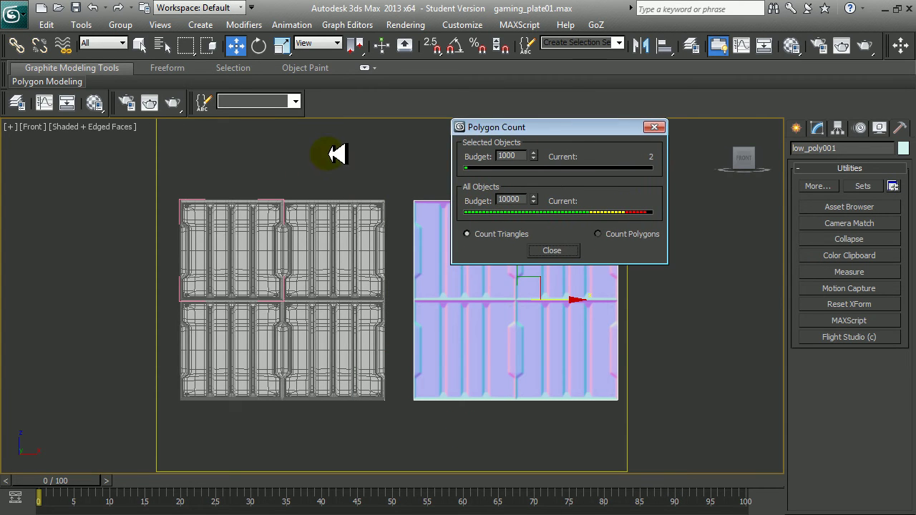
{"action": "left_click_drag", "start_coordinate": [336, 151], "coordinate": [214, 421]}
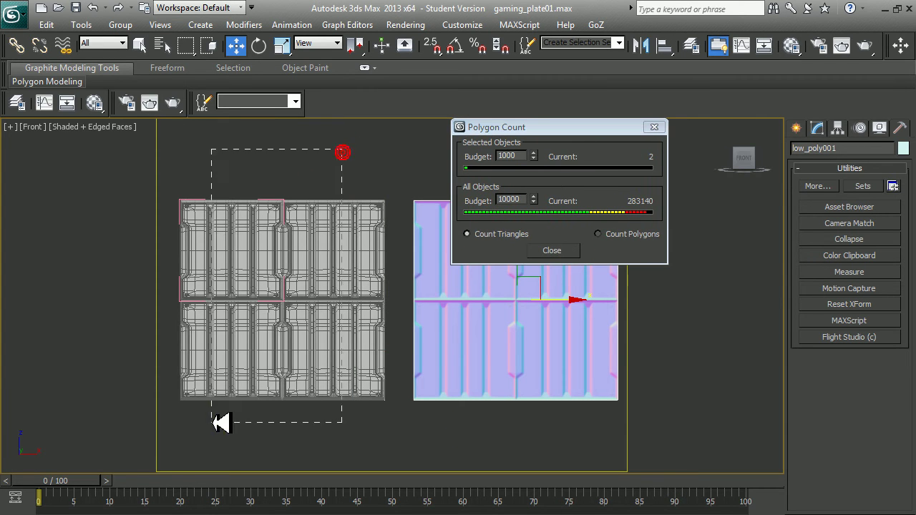
{"action": "left_click", "coordinate": [609, 241]}
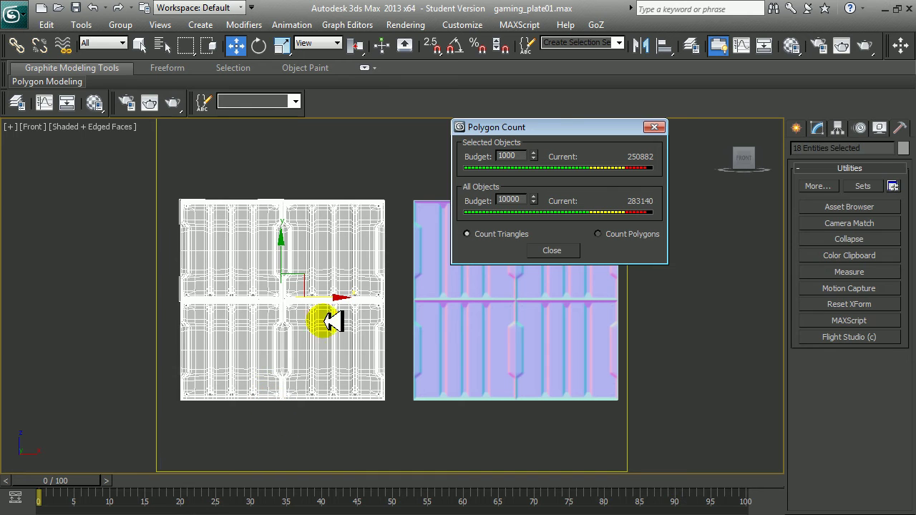
Step: Apply Edit Mesh to the pieces, switch to Count Polygons, and select the normal-map plane
{"action": "left_click", "coordinate": [821, 128]}
{"action": "left_click", "coordinate": [844, 172]}
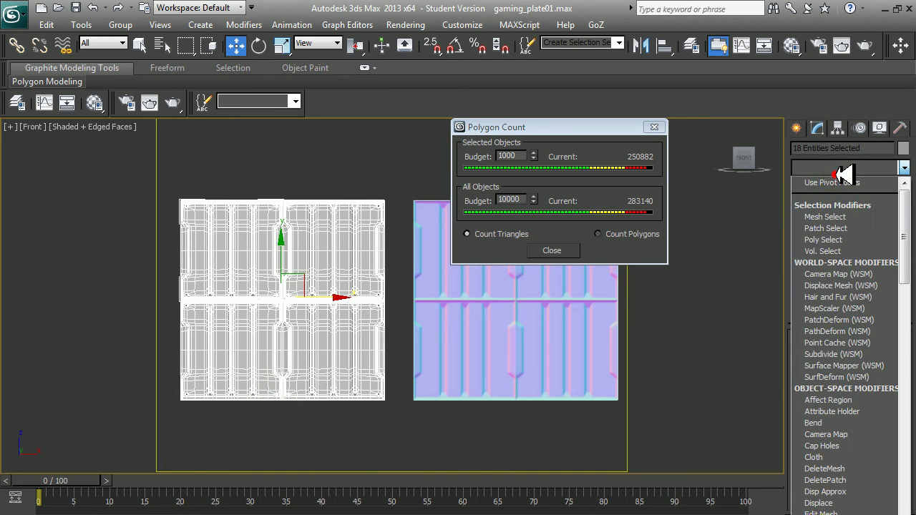
{"action": "key", "text": "e"}
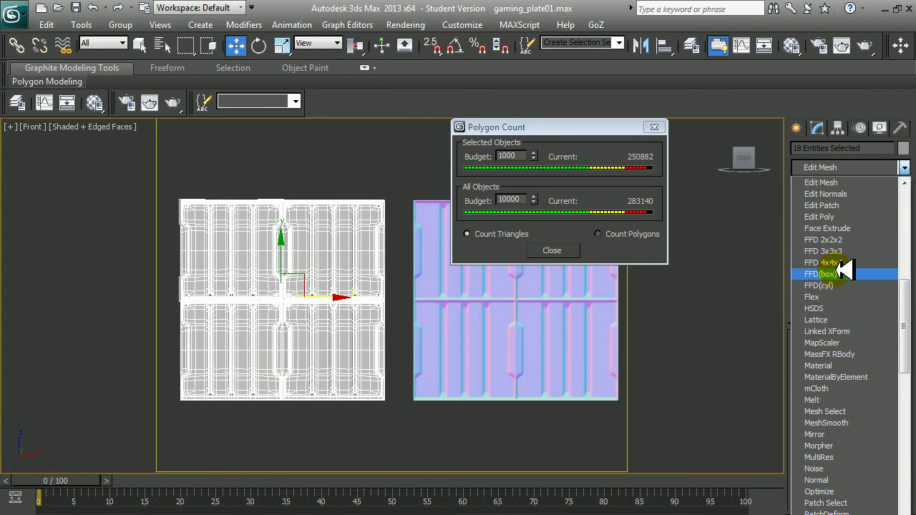
{"action": "left_click", "coordinate": [850, 212]}
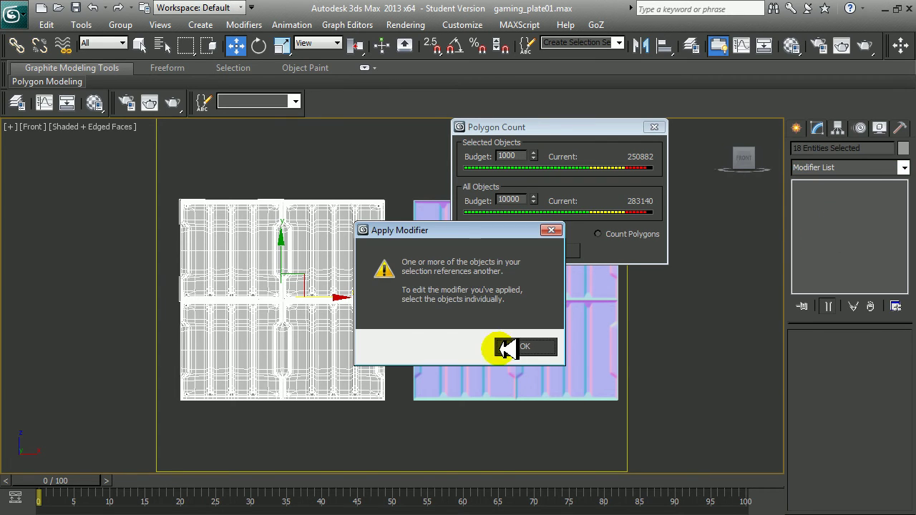
{"action": "left_click", "coordinate": [523, 346]}
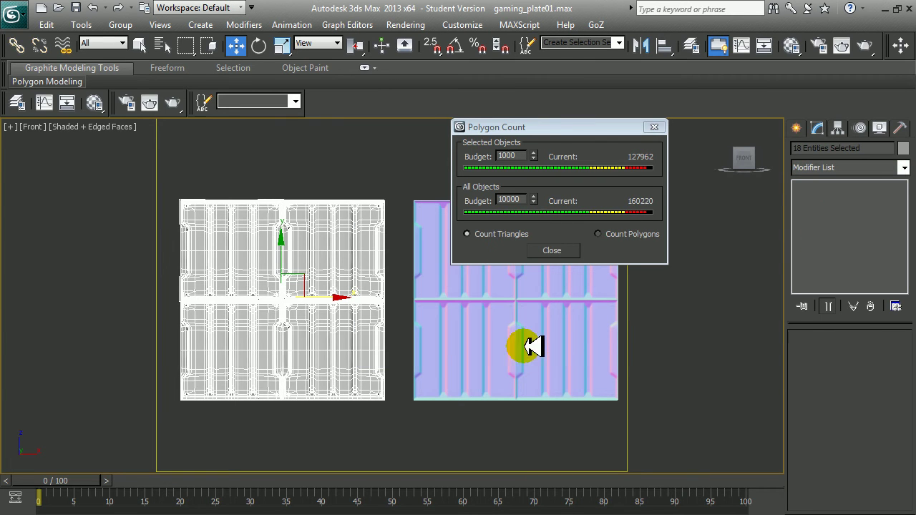
{"action": "left_click", "coordinate": [625, 234]}
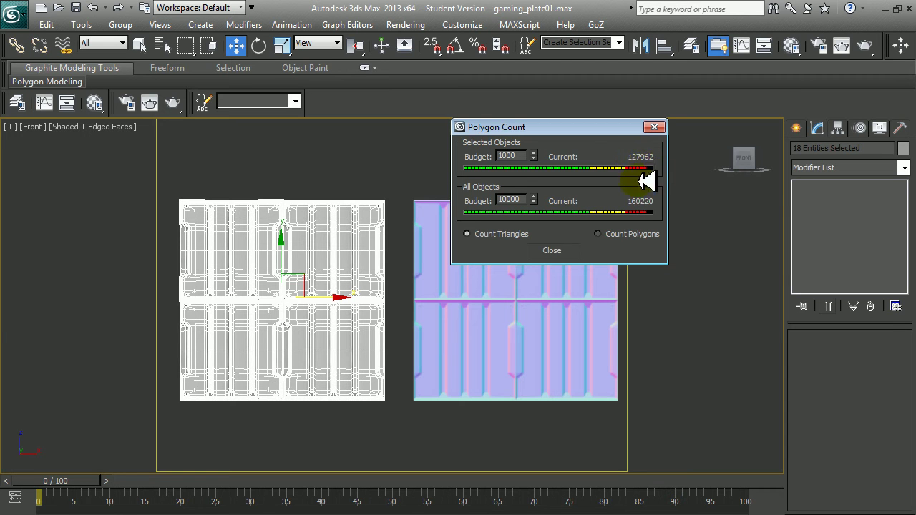
{"action": "left_click", "coordinate": [513, 327]}
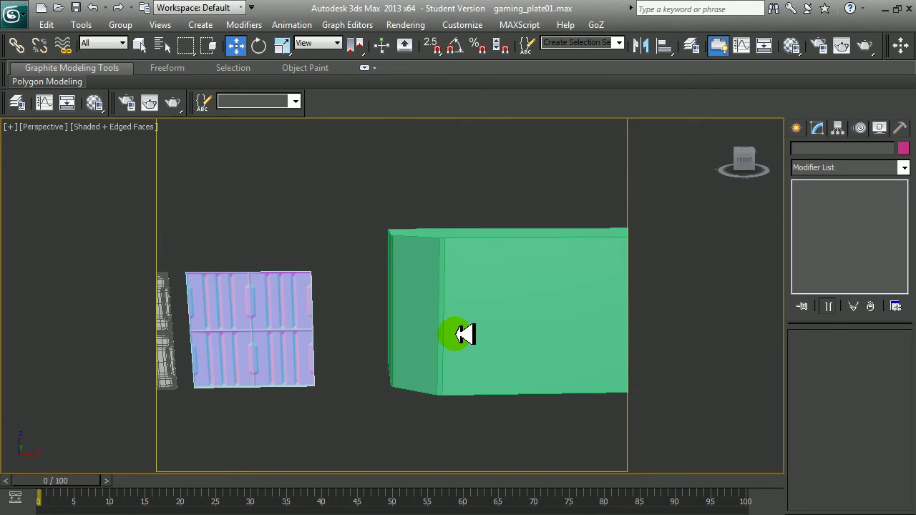
Step: Add an Unwrap UVW modifier to Box001 and open its UV editor
{"action": "left_click", "coordinate": [872, 167]}
{"action": "scroll", "coordinate": [872, 321], "scroll_direction": "down", "scroll_amount": 20}
{"action": "scroll", "coordinate": [873, 358], "scroll_direction": "down", "scroll_amount": 2}
{"action": "left_click", "coordinate": [872, 399]}
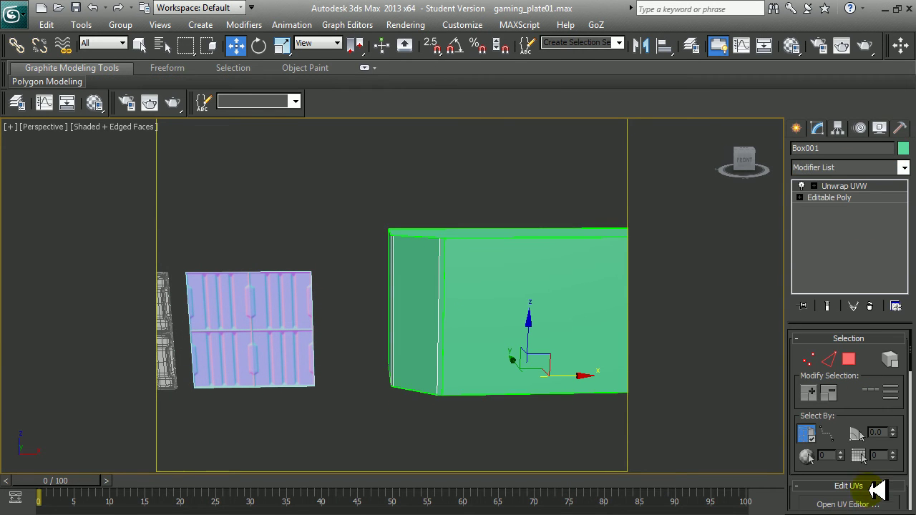
{"action": "left_click", "coordinate": [847, 504]}
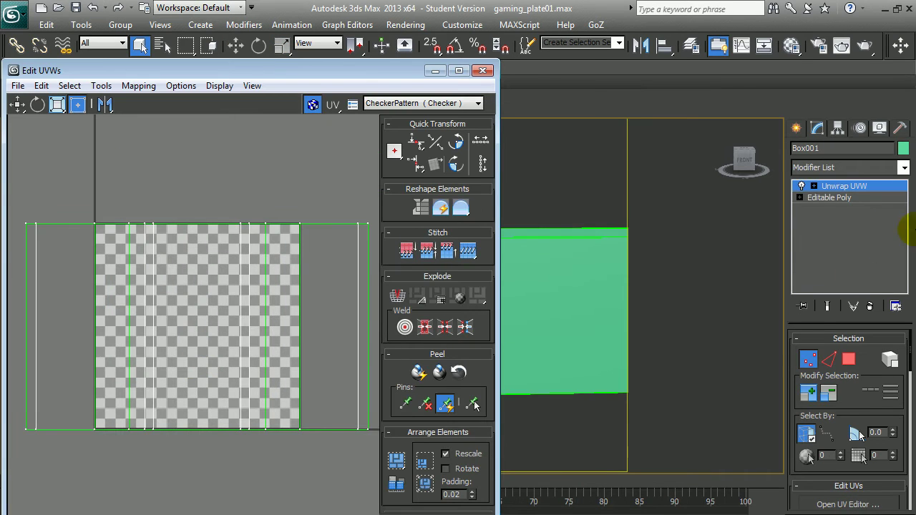
Step: Select all of the box's faces and apply Flatten Mapping to split them into UV clusters
{"action": "left_click", "coordinate": [814, 186]}
{"action": "left_click", "coordinate": [837, 220]}
{"action": "scroll", "coordinate": [164, 299], "scroll_direction": "down", "scroll_amount": 3}
{"action": "left_click_drag", "start_coordinate": [107, 228], "coordinate": [368, 404]}
{"action": "left_click", "coordinate": [138, 86]}
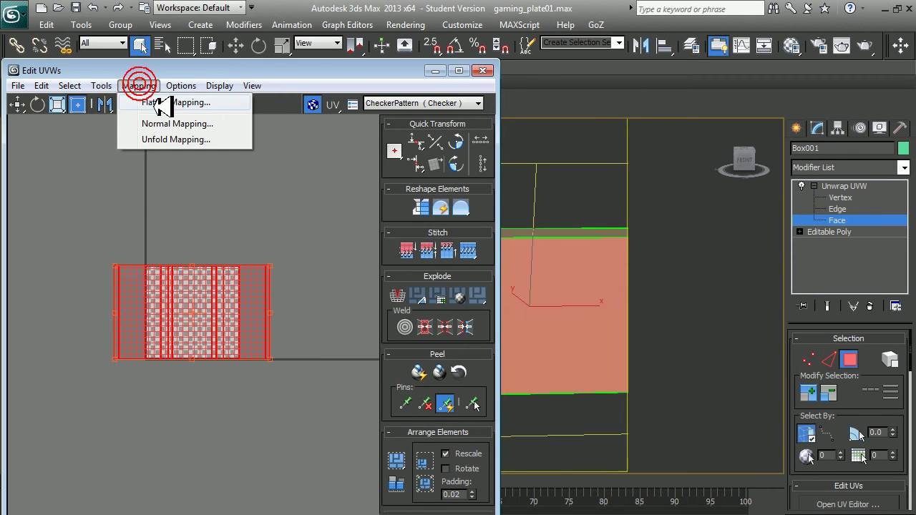
{"action": "left_click", "coordinate": [162, 103]}
{"action": "left_click", "coordinate": [195, 95]}
Step: Deselect the flattened faces and arrange the UV editor beside the box's viewport
{"action": "left_click", "coordinate": [300, 244]}
{"action": "left_click_drag", "start_coordinate": [373, 72], "coordinate": [832, 14]}
{"action": "mouse_move", "coordinate": [391, 254]}
{"action": "middle_mouse_down"}
{"action": "mouse_move", "coordinate": [351, 254]}
{"action": "mouse_move", "coordinate": [401, 279]}
{"action": "mouse_move", "coordinate": [274, 280]}
{"action": "middle_mouse_up"}
{"action": "scroll", "coordinate": [348, 251], "scroll_direction": "up", "scroll_amount": 2}
{"action": "mouse_move", "coordinate": [737, 8]}
{"action": "left_mouse_down"}
{"action": "mouse_move", "coordinate": [468, 42]}
{"action": "mouse_move", "coordinate": [91, 66]}
{"action": "left_mouse_up"}
{"action": "middle_click_drag", "start_coordinate": [427, 288], "coordinate": [465, 272], "text": "alt"}
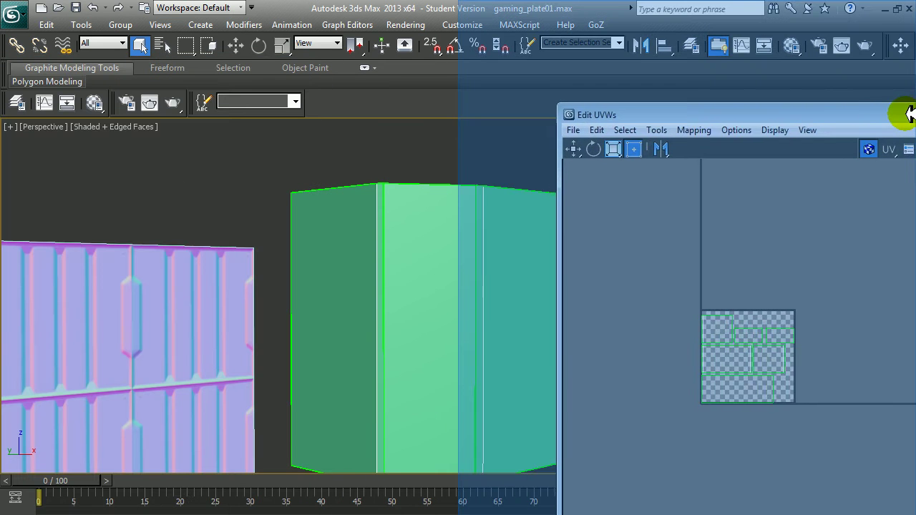
Step: Zoom in on the UV layout and switch the unwrap to Edge sub-object level
{"action": "left_click_drag", "start_coordinate": [166, 64], "coordinate": [823, 174]}
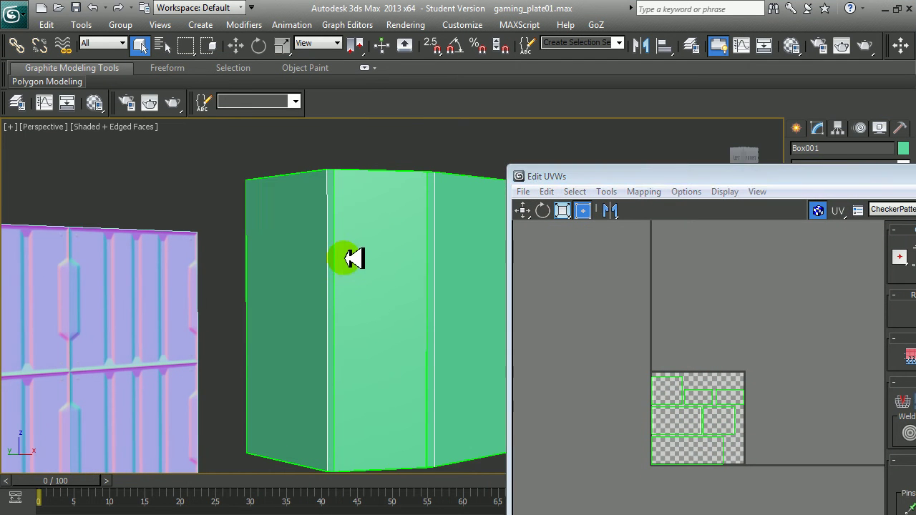
{"action": "scroll", "coordinate": [736, 327], "scroll_direction": "up", "scroll_amount": 2}
{"action": "scroll", "coordinate": [736, 327], "scroll_direction": "up", "scroll_amount": 2}
{"action": "middle_click_drag", "start_coordinate": [347, 286], "coordinate": [344, 307]}
{"action": "mouse_move", "coordinate": [721, 177]}
{"action": "left_mouse_down"}
{"action": "mouse_move", "coordinate": [769, 306]}
{"action": "mouse_move", "coordinate": [806, 118]}
{"action": "left_mouse_up"}
{"action": "left_click", "coordinate": [839, 208]}
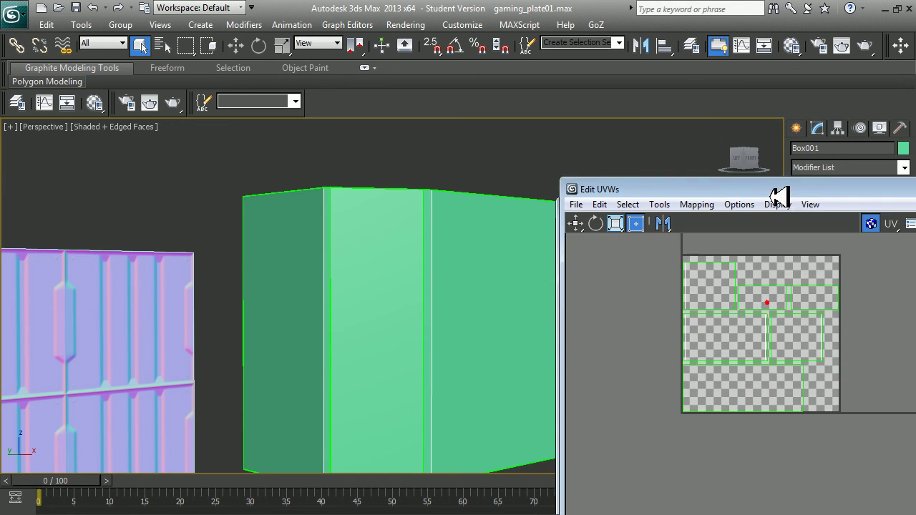
Step: Select the first UV seam edge and Stitch Selected to join it to its partner
{"action": "left_click", "coordinate": [424, 270]}
{"action": "scroll", "coordinate": [758, 357], "scroll_direction": "up", "scroll_amount": 3}
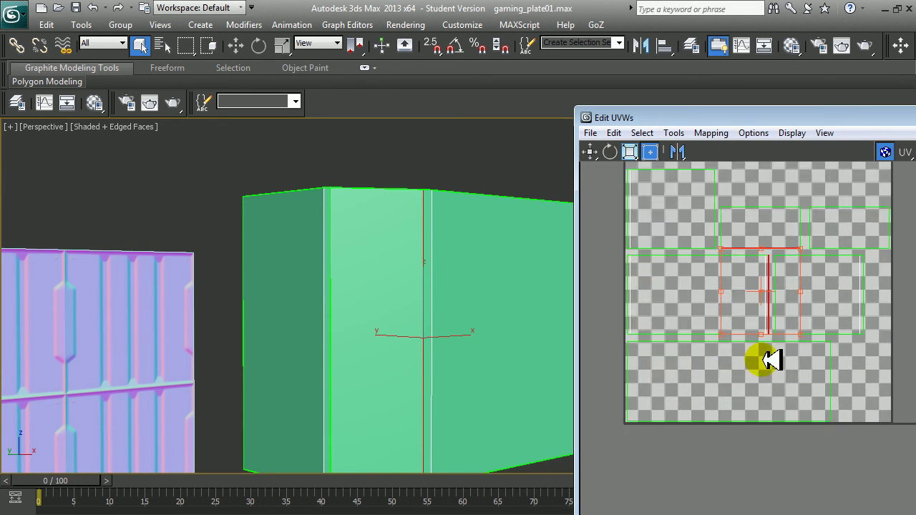
{"action": "scroll", "coordinate": [758, 358], "scroll_direction": "up", "scroll_amount": 2}
{"action": "left_click", "coordinate": [782, 374]}
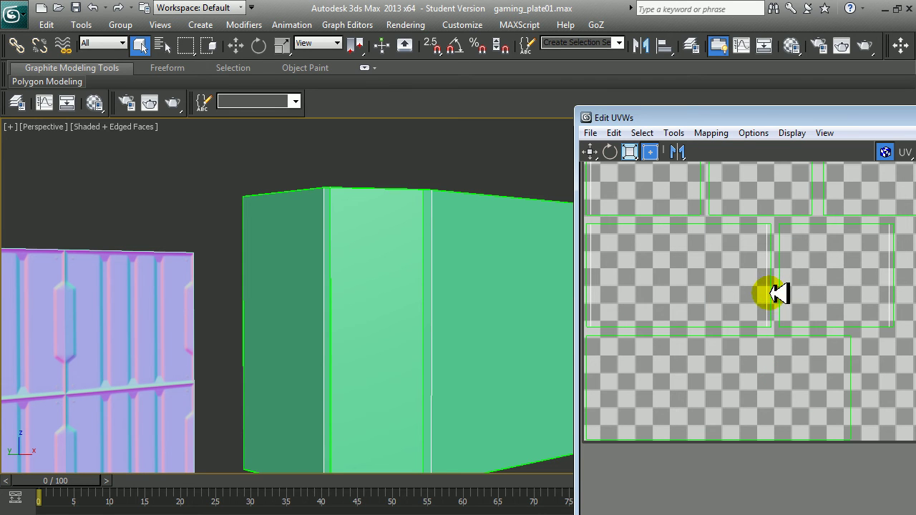
{"action": "left_click", "coordinate": [780, 295]}
{"action": "right_click", "coordinate": [771, 277]}
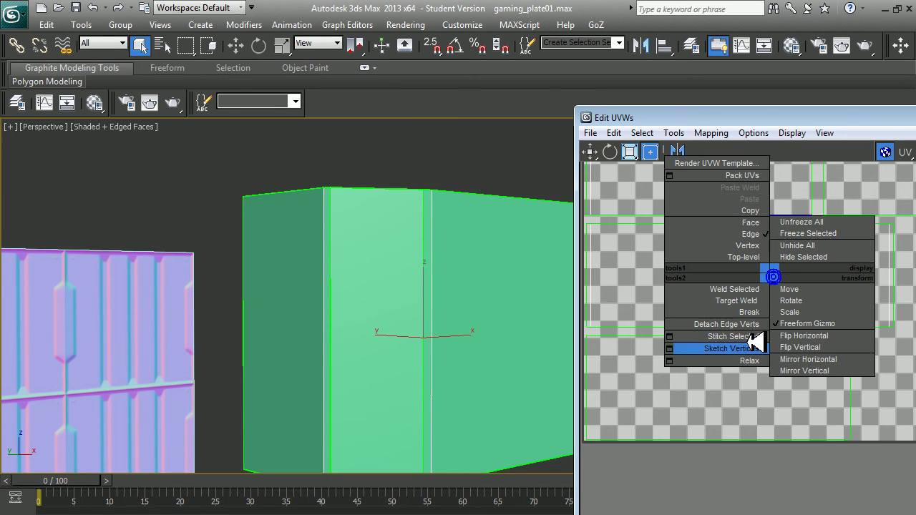
{"action": "left_click", "coordinate": [763, 336]}
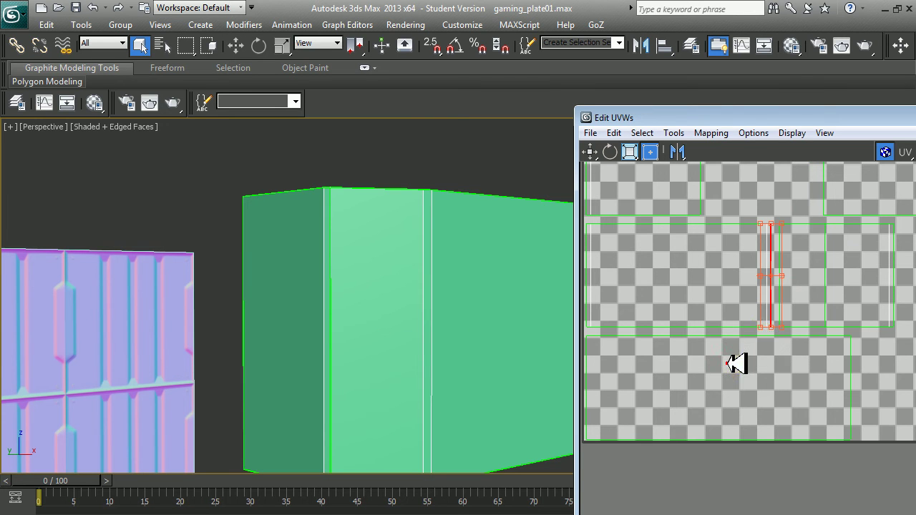
Step: Select a vertical seam edge on the box and stitch it together too
{"action": "left_click", "coordinate": [332, 306]}
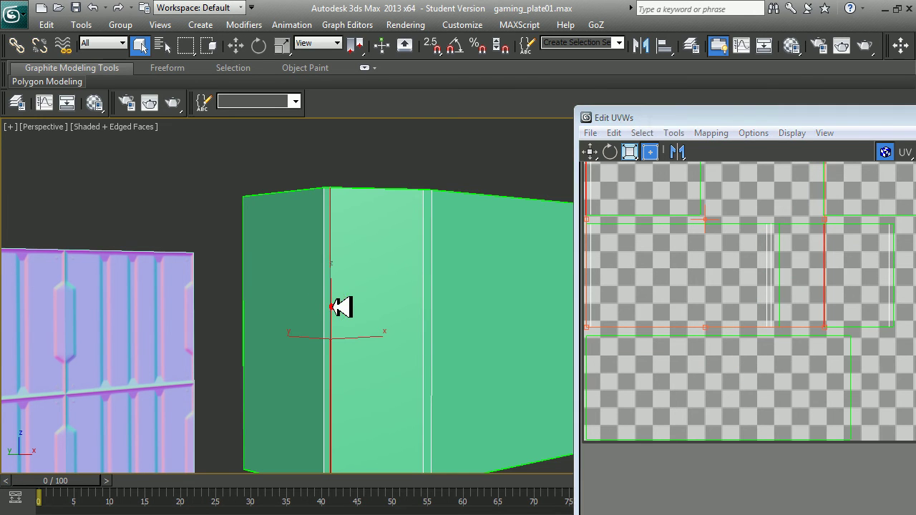
{"action": "mouse_move", "coordinate": [773, 279]}
{"action": "middle_mouse_down"}
{"action": "mouse_move", "coordinate": [756, 327]}
{"action": "mouse_move", "coordinate": [887, 342]}
{"action": "middle_mouse_up"}
{"action": "left_click", "coordinate": [833, 337]}
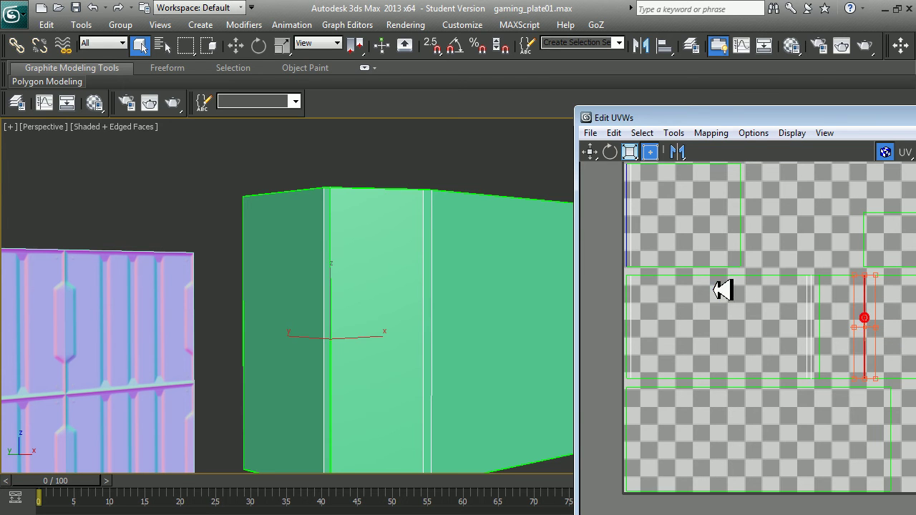
{"action": "right_click", "coordinate": [712, 289]}
{"action": "left_click", "coordinate": [704, 344]}
{"action": "mouse_move", "coordinate": [439, 339]}
{"action": "middle_mouse_down", "text": "alt"}
{"action": "mouse_move", "coordinate": [367, 323]}
{"action": "mouse_move", "coordinate": [313, 329]}
{"action": "middle_mouse_up", "text": "alt"}
Step: Stitch the remaining side seam edges so the side pieces form one continuous strip
{"action": "left_click_drag", "start_coordinate": [905, 115], "coordinate": [182, 198]}
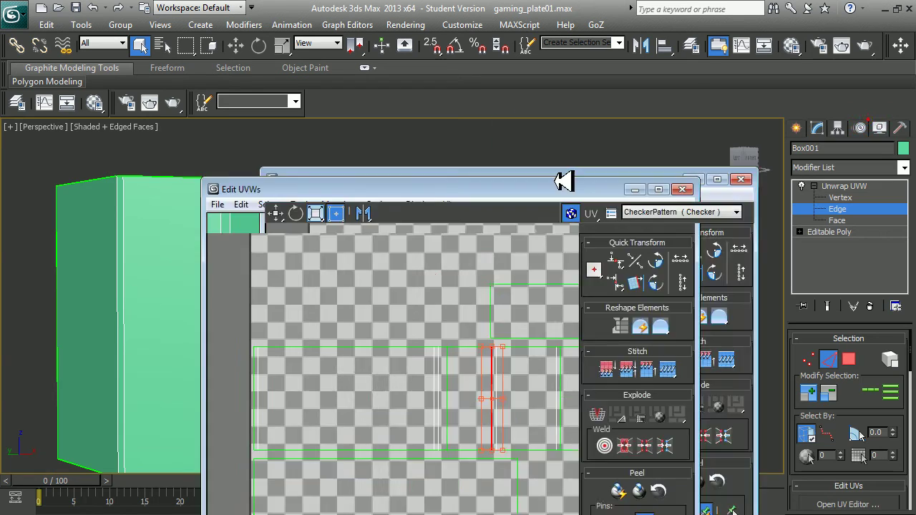
{"action": "mouse_move", "coordinate": [487, 309]}
{"action": "middle_mouse_down", "text": "alt"}
{"action": "mouse_move", "coordinate": [343, 293]}
{"action": "mouse_move", "coordinate": [412, 258]}
{"action": "middle_mouse_up", "text": "alt"}
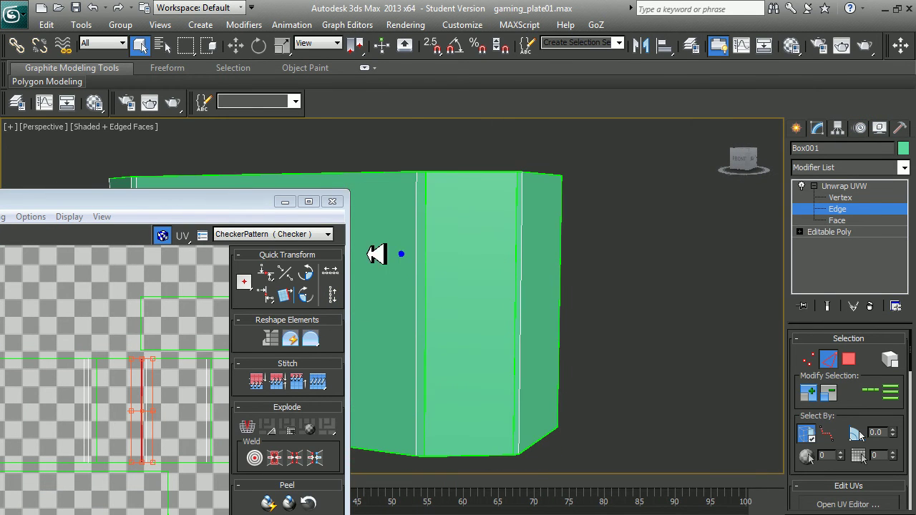
{"action": "left_click_drag", "start_coordinate": [205, 204], "coordinate": [189, 161]}
{"action": "left_click", "coordinate": [446, 272]}
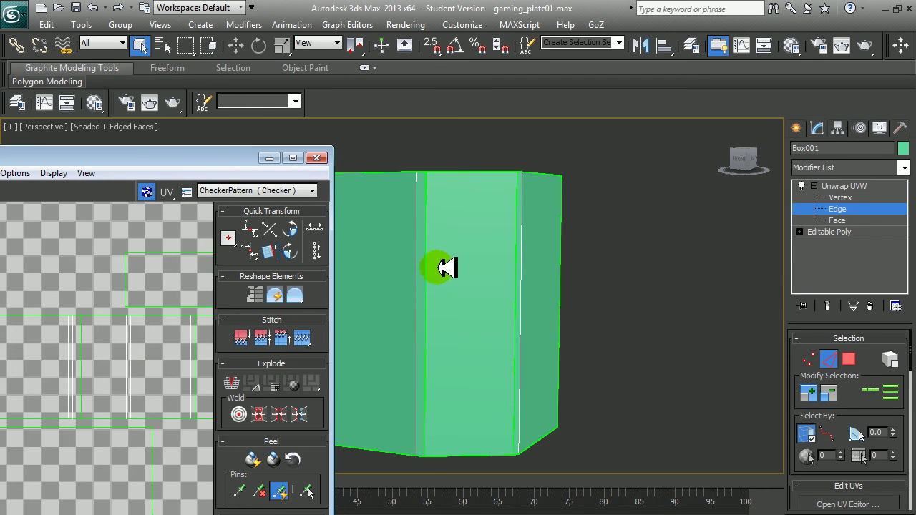
{"action": "left_click", "coordinate": [421, 378]}
{"action": "mouse_move", "coordinate": [188, 337]}
{"action": "middle_mouse_down"}
{"action": "mouse_move", "coordinate": [95, 419]}
{"action": "mouse_move", "coordinate": [210, 372]}
{"action": "mouse_move", "coordinate": [202, 324]}
{"action": "mouse_move", "coordinate": [144, 384]}
{"action": "middle_mouse_up"}
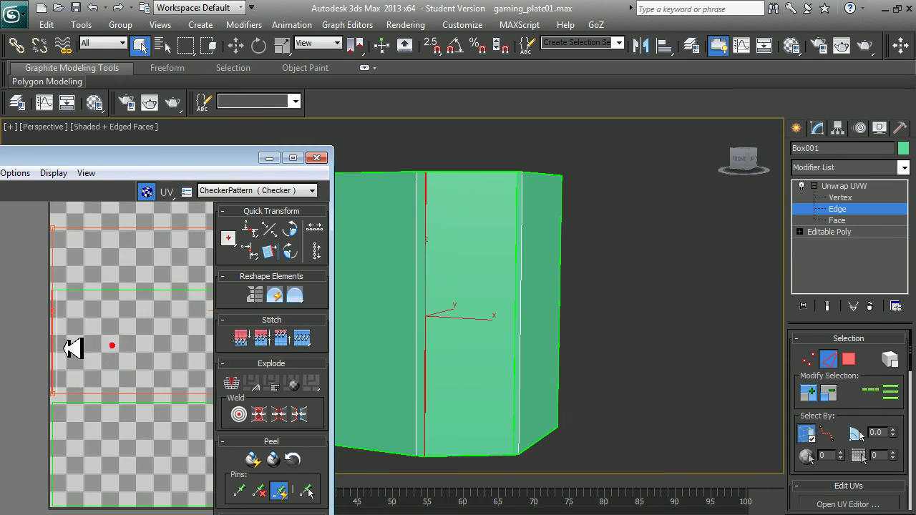
{"action": "left_click", "coordinate": [7, 321]}
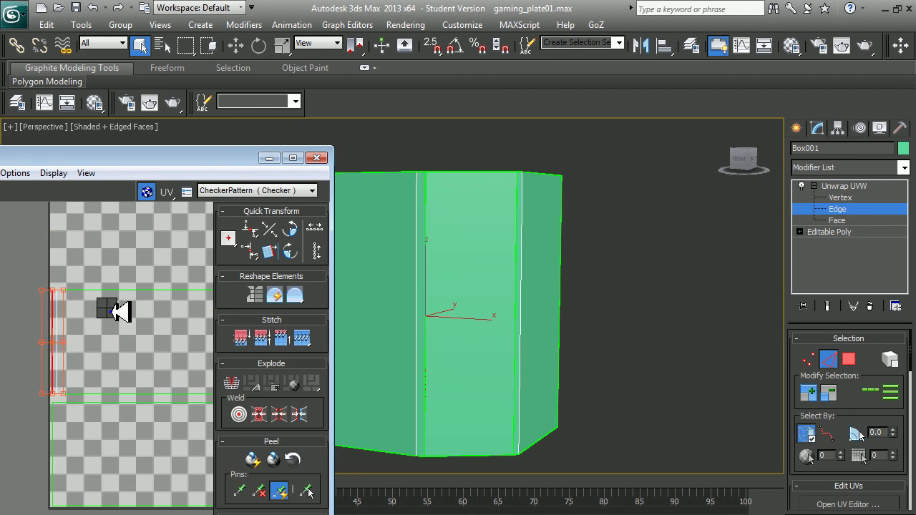
{"action": "right_click", "coordinate": [111, 311]}
{"action": "left_click", "coordinate": [72, 371]}
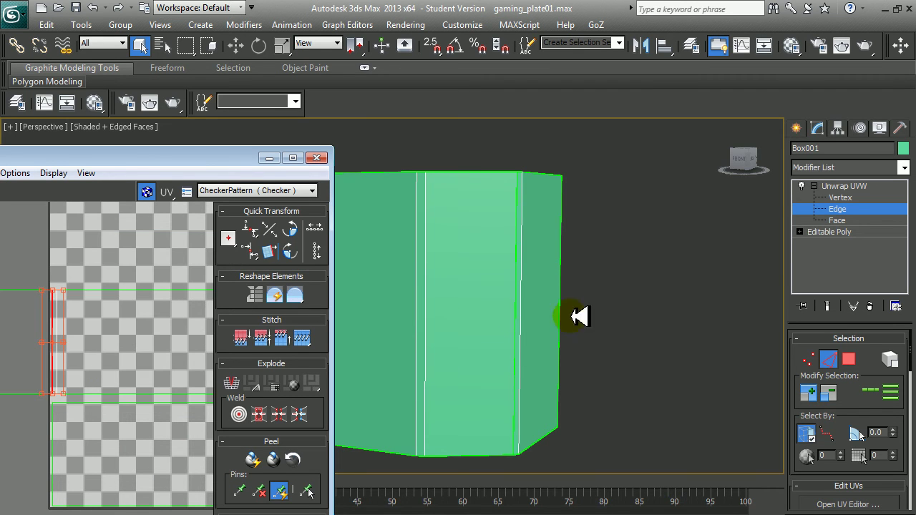
Step: Select one vertical corner edge and Break the UV strip along it
{"action": "left_click", "coordinate": [527, 308]}
{"action": "left_click_drag", "start_coordinate": [31, 337], "coordinate": [127, 387]}
{"action": "scroll", "coordinate": [122, 387], "scroll_direction": "up", "scroll_amount": 3}
{"action": "middle_click_drag", "start_coordinate": [72, 389], "coordinate": [153, 419]}
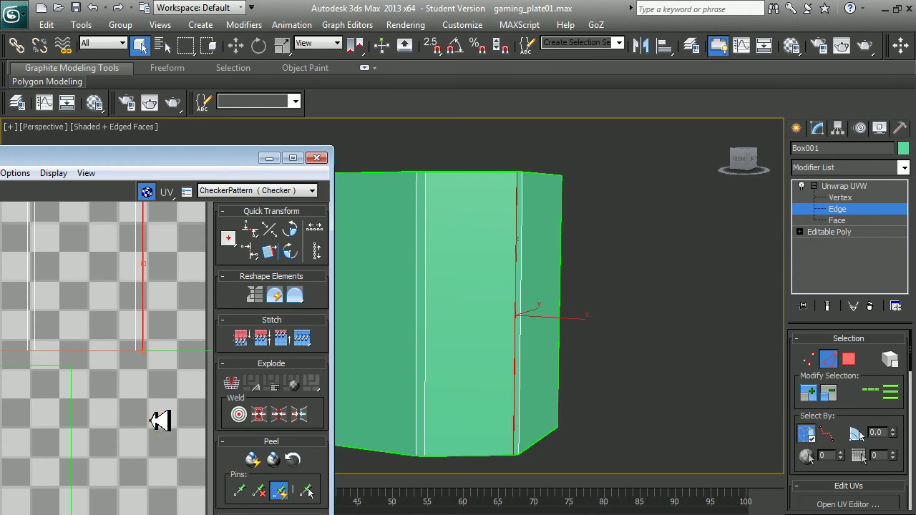
{"action": "right_click", "coordinate": [115, 307]}
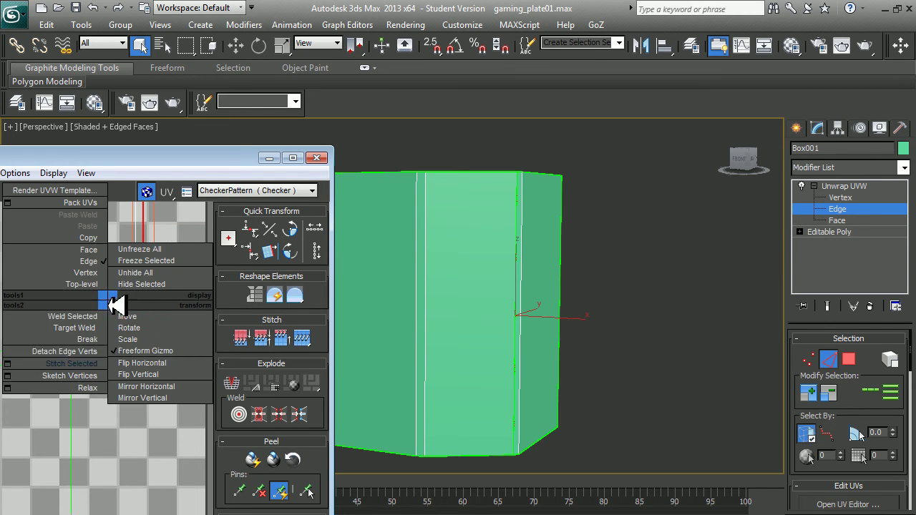
{"action": "left_click", "coordinate": [106, 365]}
Step: Orbit to inspect the box's right side and return the unwrap to top level
{"action": "middle_click_drag", "start_coordinate": [639, 354], "coordinate": [743, 387], "text": "alt"}
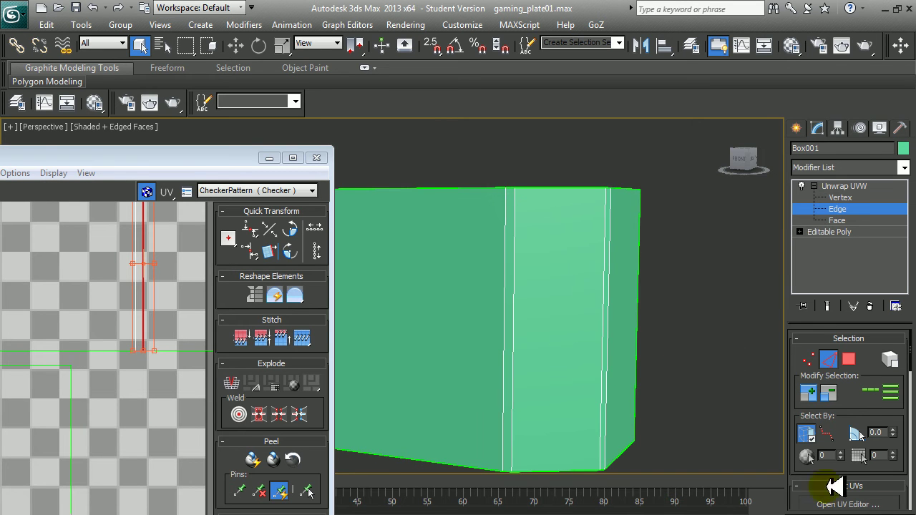
{"action": "mouse_move", "coordinate": [439, 320]}
{"action": "middle_mouse_down", "text": "alt"}
{"action": "mouse_move", "coordinate": [306, 317]}
{"action": "mouse_move", "coordinate": [449, 351]}
{"action": "mouse_move", "coordinate": [609, 370]}
{"action": "mouse_move", "coordinate": [542, 336]}
{"action": "mouse_move", "coordinate": [588, 294]}
{"action": "mouse_move", "coordinate": [531, 302]}
{"action": "middle_mouse_up", "text": "alt"}
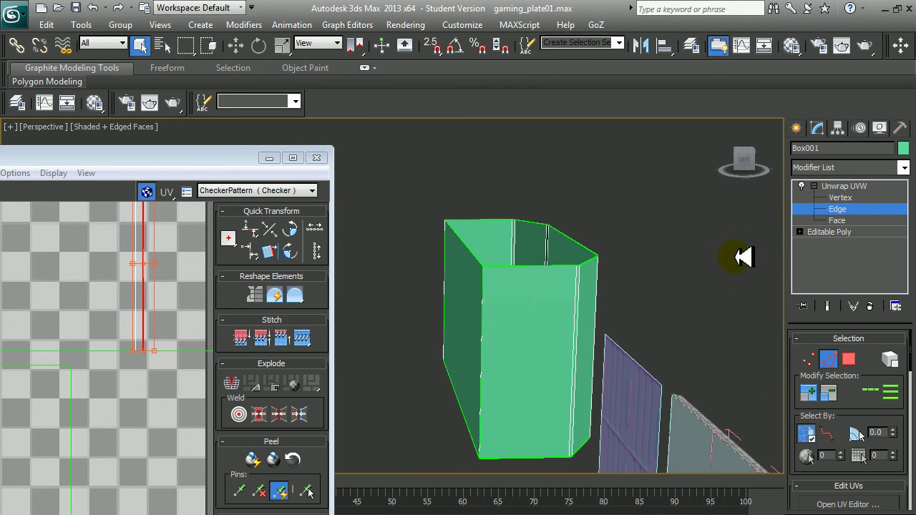
{"action": "left_click", "coordinate": [853, 186]}
Step: Convert the box to Editable Poly and move its left face outward to widen it
{"action": "right_click", "coordinate": [503, 261]}
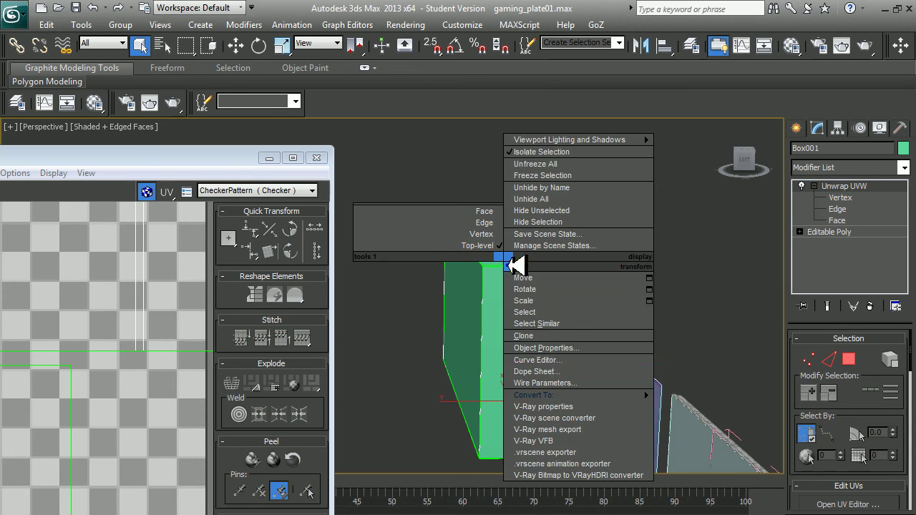
{"action": "left_click", "coordinate": [737, 404]}
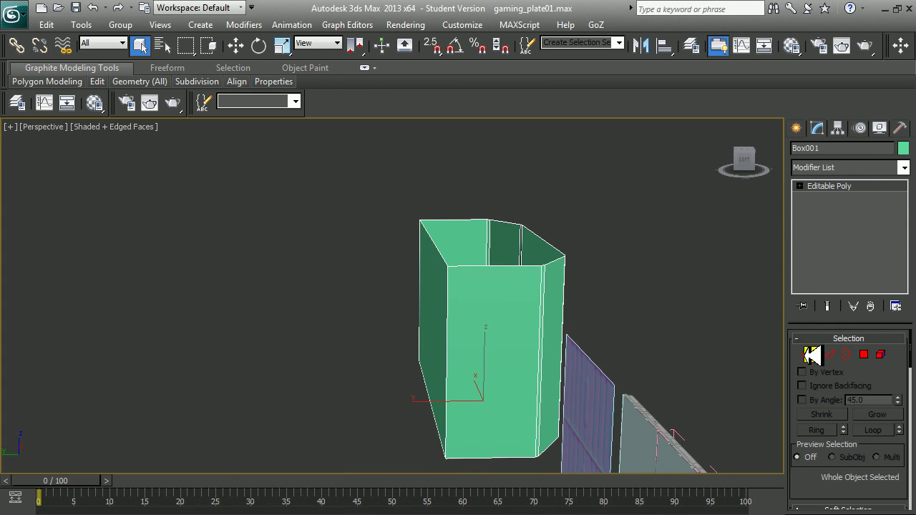
{"action": "left_click", "coordinate": [807, 354]}
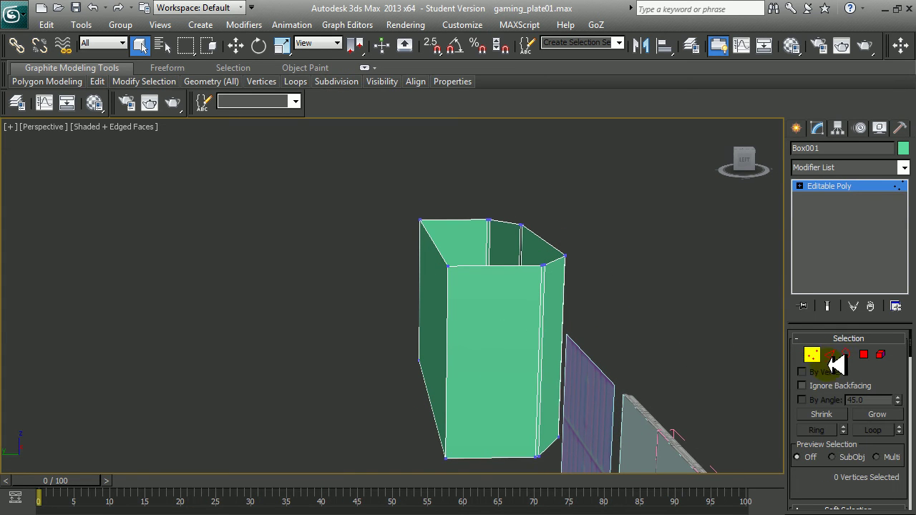
{"action": "left_click", "coordinate": [863, 355]}
{"action": "left_click", "coordinate": [435, 306]}
{"action": "right_click", "coordinate": [386, 326]}
{"action": "left_click", "coordinate": [403, 329]}
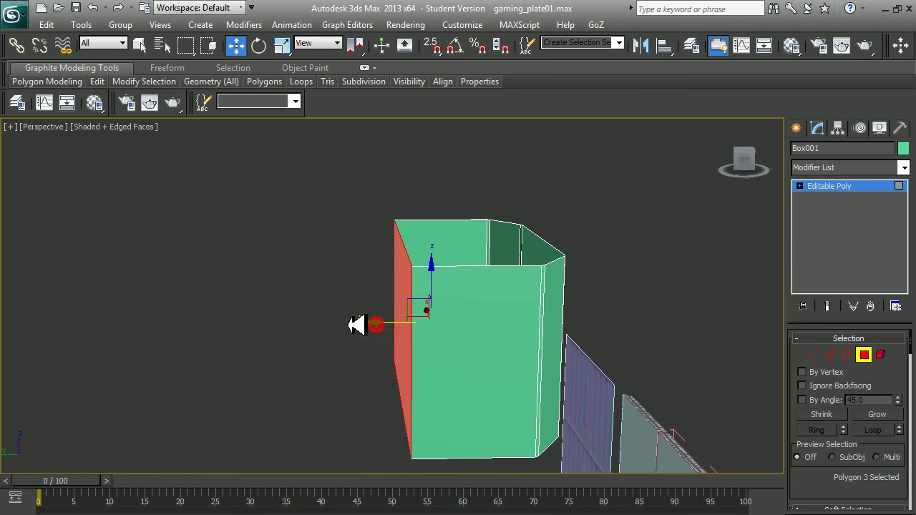
{"action": "left_click_drag", "start_coordinate": [385, 326], "coordinate": [323, 323]}
{"action": "mouse_move", "coordinate": [323, 323]}
{"action": "middle_mouse_down", "text": "alt"}
{"action": "mouse_move", "coordinate": [404, 308]}
{"action": "mouse_move", "coordinate": [464, 323]}
{"action": "middle_mouse_up", "text": "alt"}
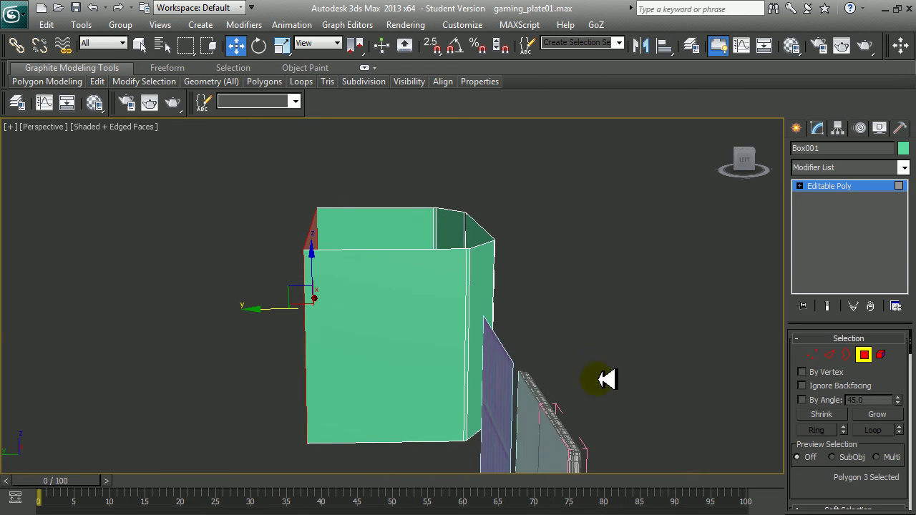
Step: Return to object level and add a fresh Unwrap UVW modifier
{"action": "right_click", "coordinate": [463, 295]}
{"action": "left_click", "coordinate": [451, 279]}
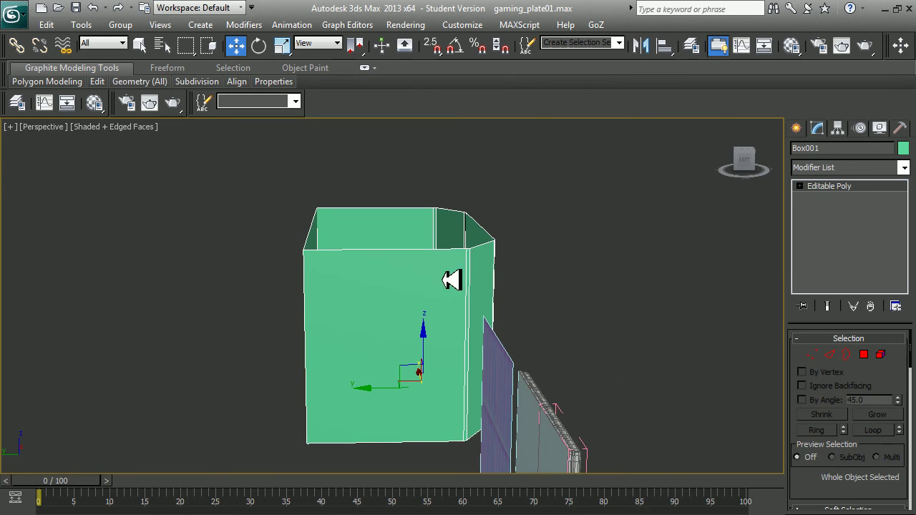
{"action": "left_click", "coordinate": [869, 166]}
{"action": "key", "text": "u"}
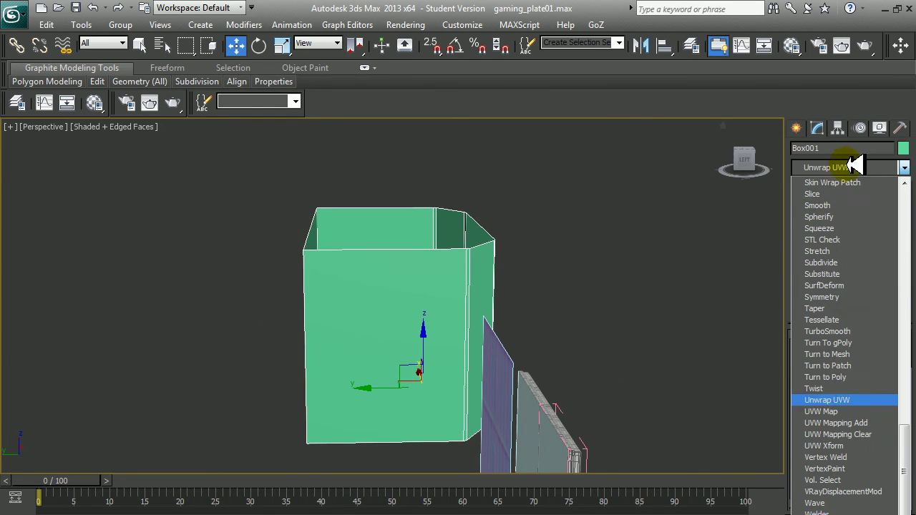
{"action": "left_click", "coordinate": [858, 398]}
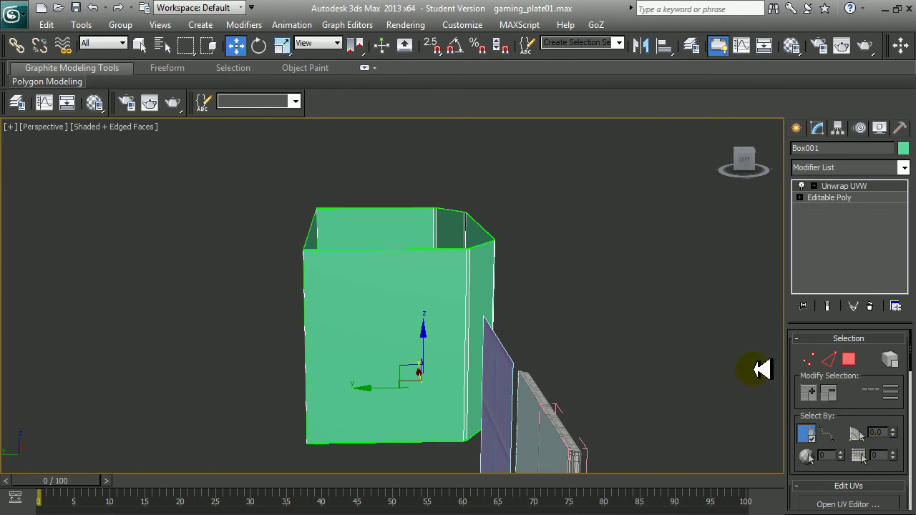
Step: Open the UV editor, select all UV vertices, and switch the unwrap to Edge level
{"action": "left_click", "coordinate": [846, 501]}
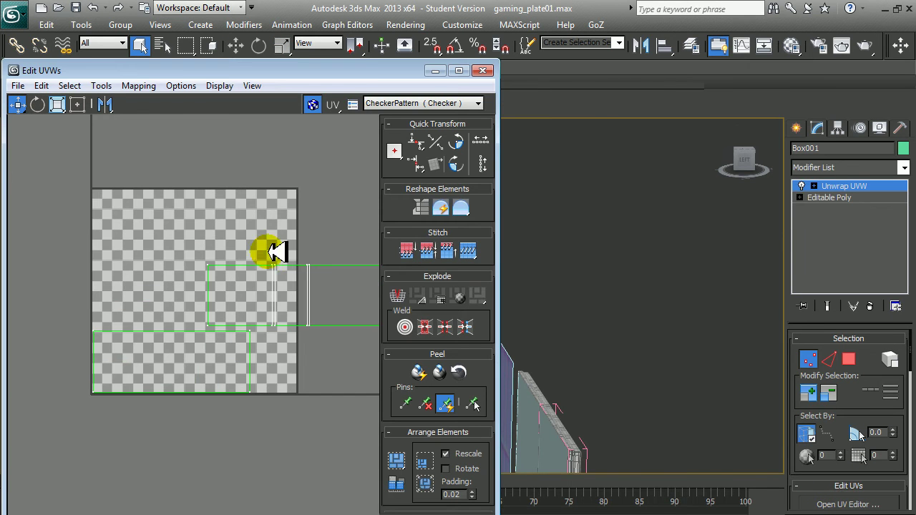
{"action": "left_click_drag", "start_coordinate": [364, 70], "coordinate": [711, 31]}
{"action": "scroll", "coordinate": [654, 279], "scroll_direction": "down", "scroll_amount": 2}
{"action": "middle_click_drag", "start_coordinate": [588, 292], "coordinate": [635, 273]}
{"action": "scroll", "coordinate": [472, 250], "scroll_direction": "down", "scroll_amount": 1}
{"action": "left_click_drag", "start_coordinate": [438, 184], "coordinate": [750, 382]}
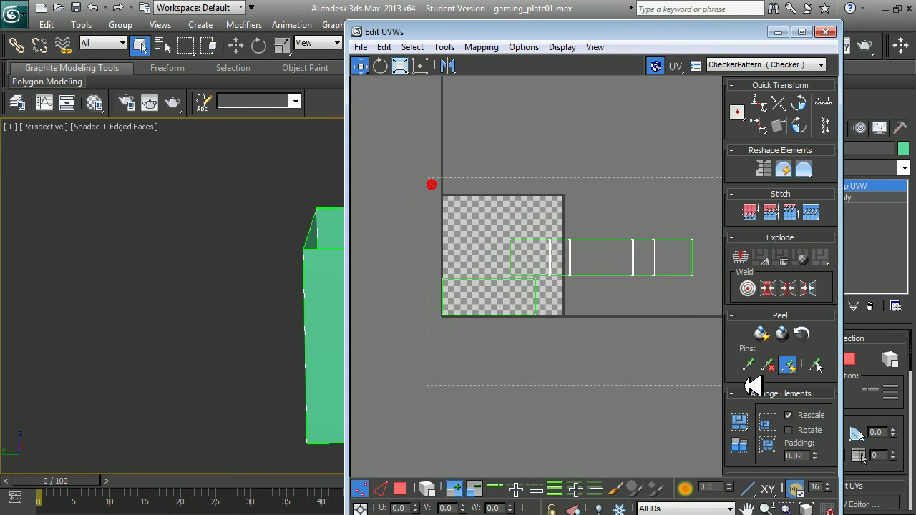
{"action": "left_click_drag", "start_coordinate": [626, 36], "coordinate": [586, 223]}
{"action": "left_click", "coordinate": [829, 188]}
{"action": "left_click", "coordinate": [836, 209]}
{"action": "left_click", "coordinate": [463, 445]}
{"action": "middle_click_drag", "start_coordinate": [470, 444], "coordinate": [572, 248]}
{"action": "left_click_drag", "start_coordinate": [576, 224], "coordinate": [774, 92]}
Step: Select all UV islands and Pack UVs into the texture square
{"action": "middle_click_drag", "start_coordinate": [521, 280], "coordinate": [368, 317]}
{"action": "middle_click_drag", "start_coordinate": [726, 225], "coordinate": [593, 307]}
{"action": "scroll", "coordinate": [721, 289], "scroll_direction": "up", "scroll_amount": 2}
{"action": "scroll", "coordinate": [722, 289], "scroll_direction": "up", "scroll_amount": 1}
{"action": "scroll", "coordinate": [723, 272], "scroll_direction": "down", "scroll_amount": 1}
{"action": "scroll", "coordinate": [692, 283], "scroll_direction": "down", "scroll_amount": 1}
{"action": "left_click_drag", "start_coordinate": [681, 259], "coordinate": [609, 250]}
{"action": "right_click", "coordinate": [661, 290]}
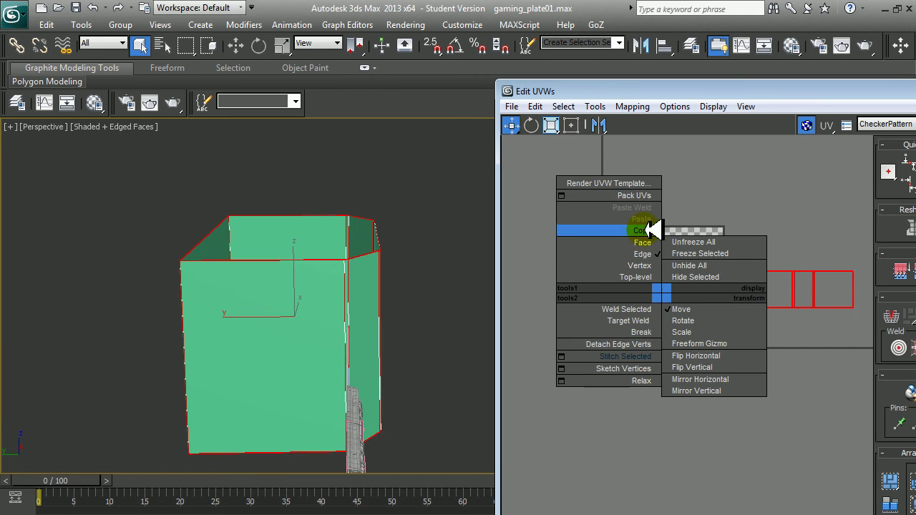
{"action": "left_click", "coordinate": [633, 192]}
{"action": "left_click", "coordinate": [724, 226]}
Step: Relax all the UV shells using the Relax By Face Angles method
{"action": "scroll", "coordinate": [736, 266], "scroll_direction": "up", "scroll_amount": 2}
{"action": "middle_click_drag", "start_coordinate": [736, 266], "coordinate": [704, 266]}
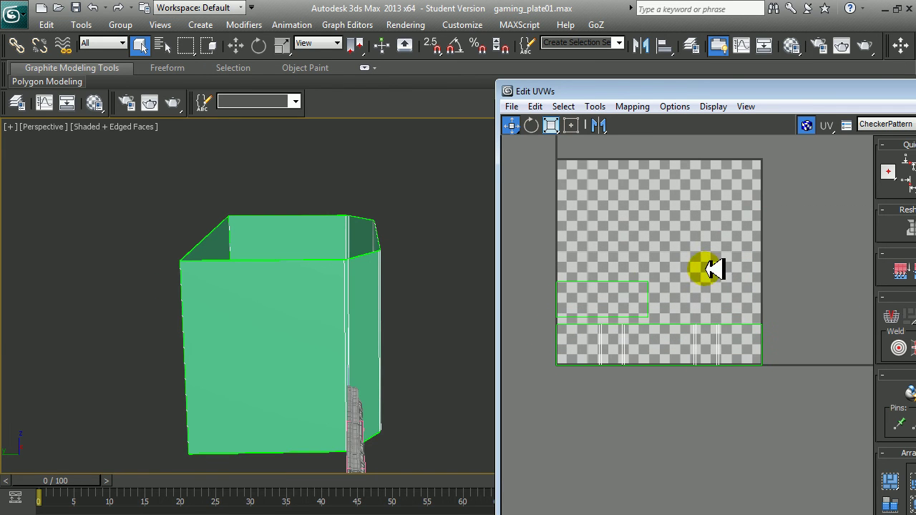
{"action": "scroll", "coordinate": [393, 312], "scroll_direction": "up", "scroll_amount": 2}
{"action": "scroll", "coordinate": [715, 300], "scroll_direction": "up", "scroll_amount": 1}
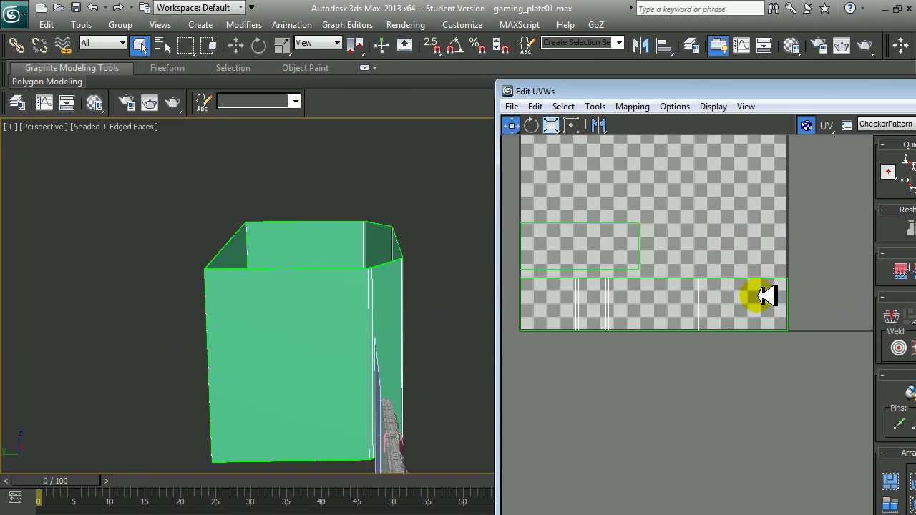
{"action": "left_click_drag", "start_coordinate": [262, 313], "coordinate": [234, 307]}
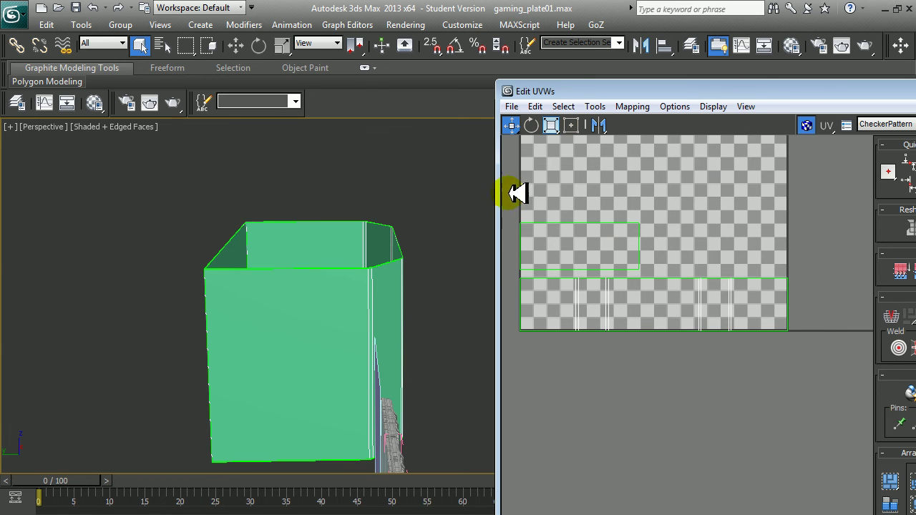
{"action": "left_click_drag", "start_coordinate": [866, 397], "coordinate": [865, 398]}
{"action": "right_click", "coordinate": [726, 286]}
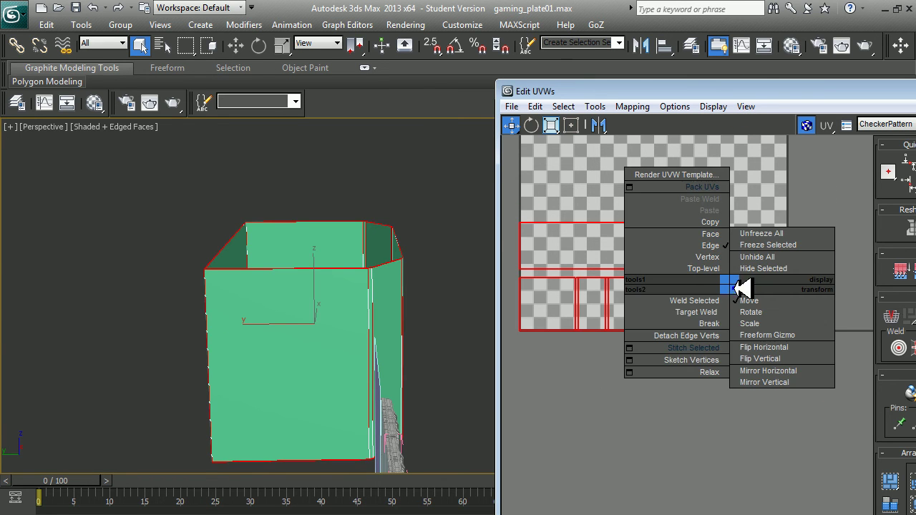
{"action": "left_click", "coordinate": [634, 368]}
{"action": "left_click", "coordinate": [613, 147]}
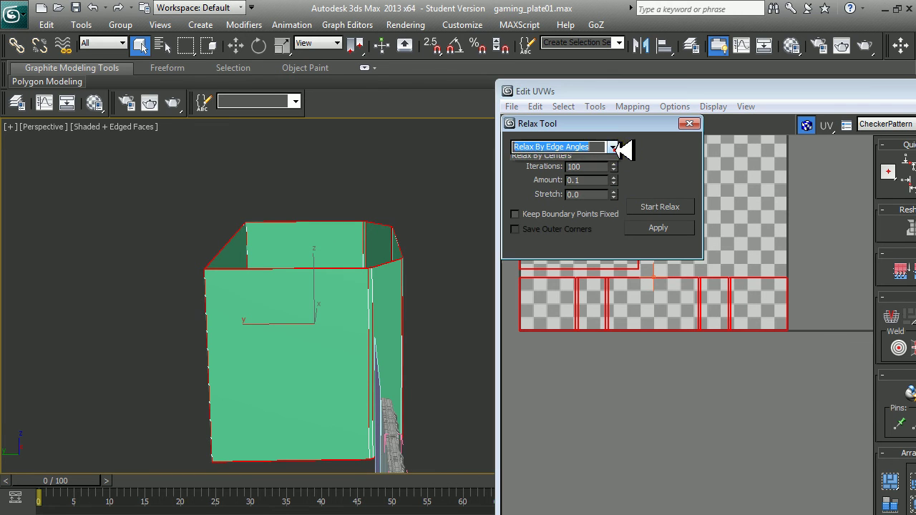
{"action": "left_click", "coordinate": [605, 163]}
{"action": "left_click", "coordinate": [665, 206]}
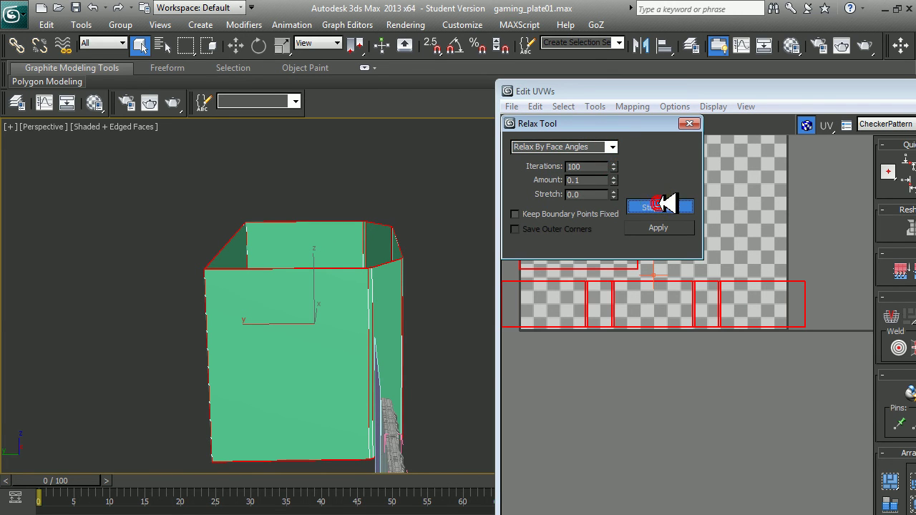
{"action": "left_click", "coordinate": [684, 124]}
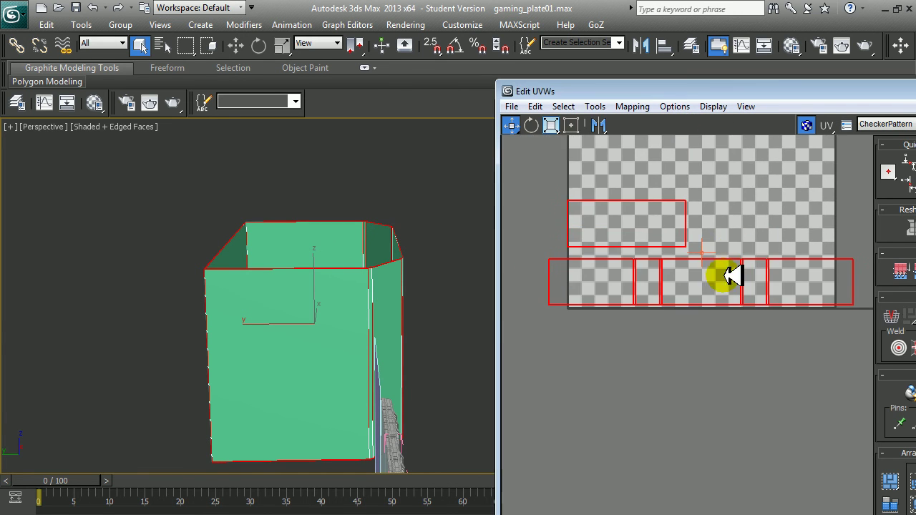
Step: Repack the relaxed UV shells and move the UV editor aside to view the box's front
{"action": "right_click", "coordinate": [726, 279]}
{"action": "left_click", "coordinate": [678, 199]}
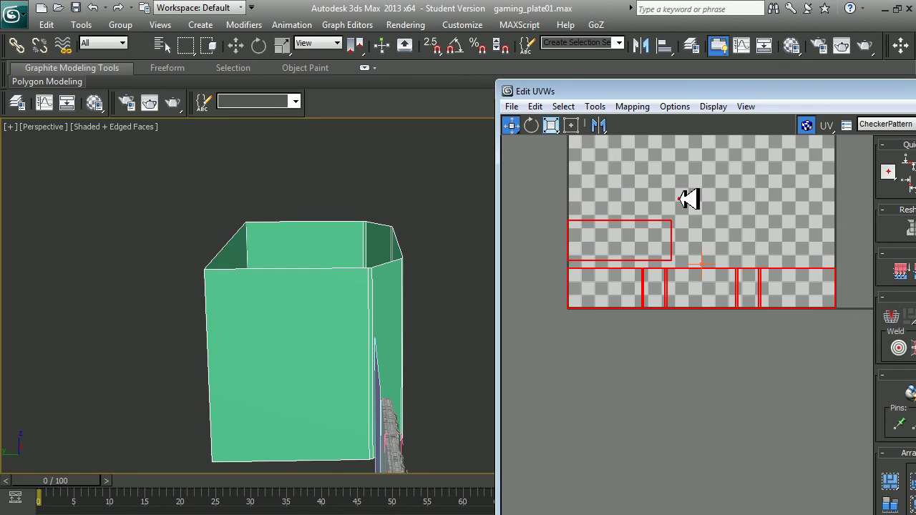
{"action": "middle_click_drag", "start_coordinate": [357, 286], "coordinate": [364, 266], "text": "alt"}
{"action": "mouse_move", "coordinate": [797, 92]}
{"action": "left_mouse_down"}
{"action": "mouse_move", "coordinate": [276, 295]}
{"action": "mouse_move", "coordinate": [169, 285]}
{"action": "left_mouse_up"}
{"action": "middle_click_drag", "start_coordinate": [358, 323], "coordinate": [795, 470], "text": "alt"}
{"action": "mouse_move", "coordinate": [419, 301]}
{"action": "middle_mouse_down", "text": "alt"}
{"action": "mouse_move", "coordinate": [442, 298]}
{"action": "mouse_move", "coordinate": [440, 289]}
{"action": "middle_mouse_up", "text": "alt"}
Step: Load the tiles material into a Material Editor slot and assign it to the box
{"action": "key", "text": "m"}
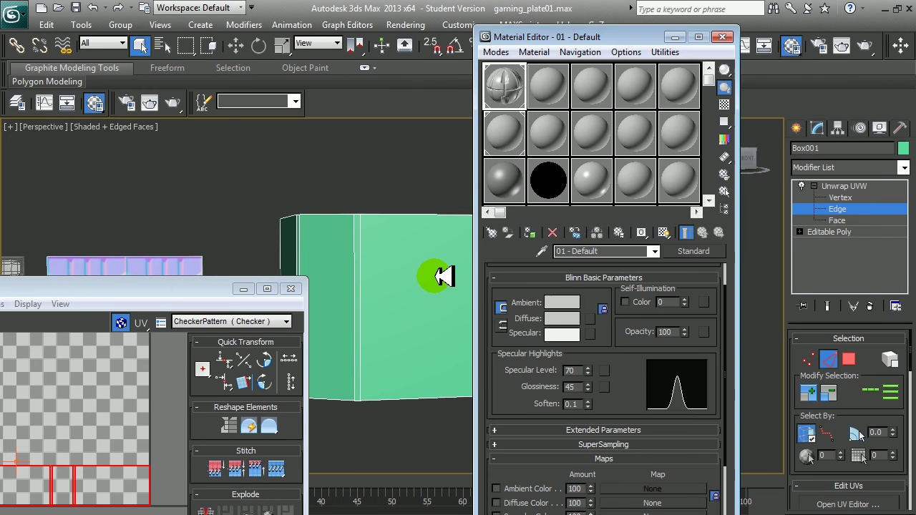
{"action": "left_click", "coordinate": [507, 92]}
{"action": "left_click", "coordinate": [505, 86]}
{"action": "left_click", "coordinate": [549, 84]}
{"action": "left_click", "coordinate": [632, 246]}
{"action": "type", "text": "tiles"}
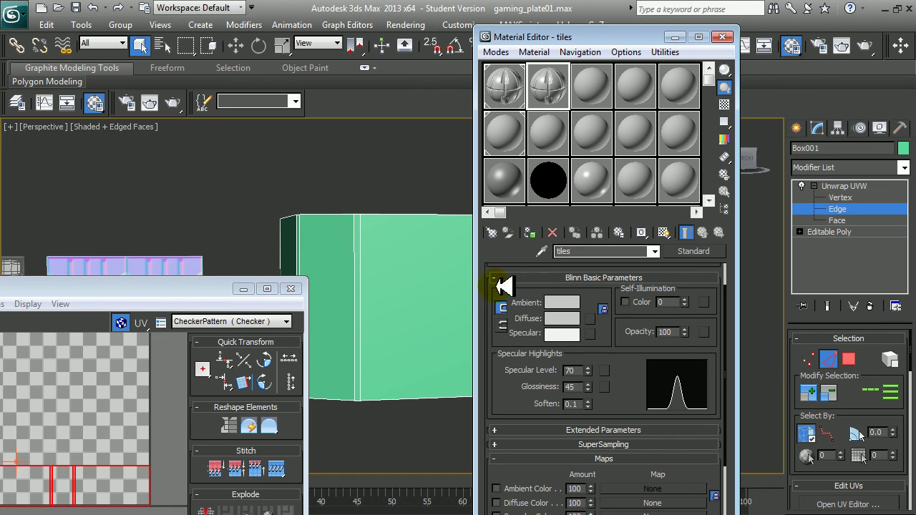
{"action": "left_click", "coordinate": [530, 232]}
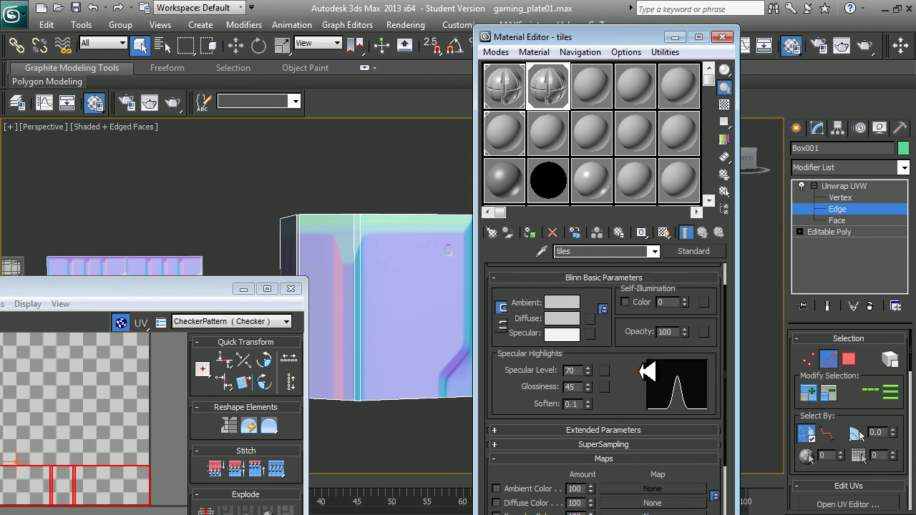
Step: Open the Bump slot's normal bitmap and set its U tiling to 5.0
{"action": "left_click_drag", "start_coordinate": [651, 439], "coordinate": [652, 478]}
{"action": "left_click_drag", "start_coordinate": [642, 446], "coordinate": [649, 351]}
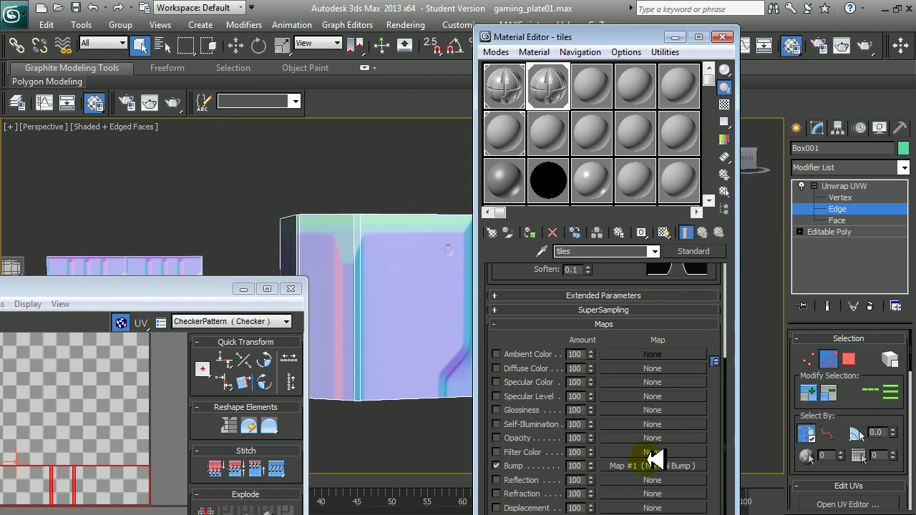
{"action": "left_click", "coordinate": [642, 468]}
{"action": "left_click", "coordinate": [629, 292]}
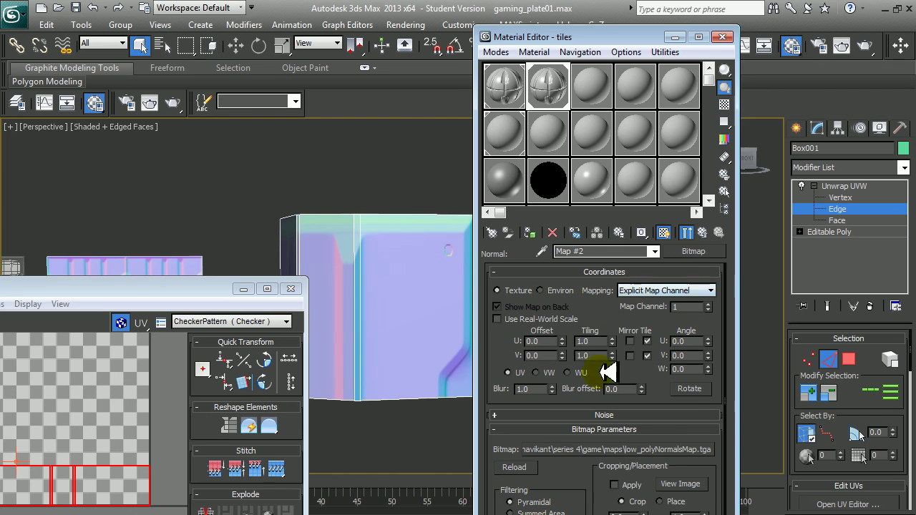
{"action": "left_click_drag", "start_coordinate": [562, 343], "coordinate": [562, 345]}
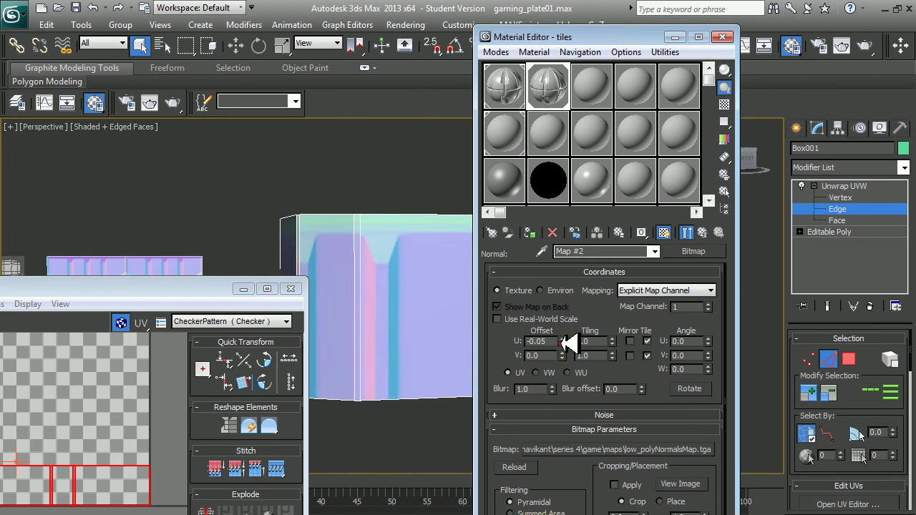
{"action": "double_click", "coordinate": [594, 341]}
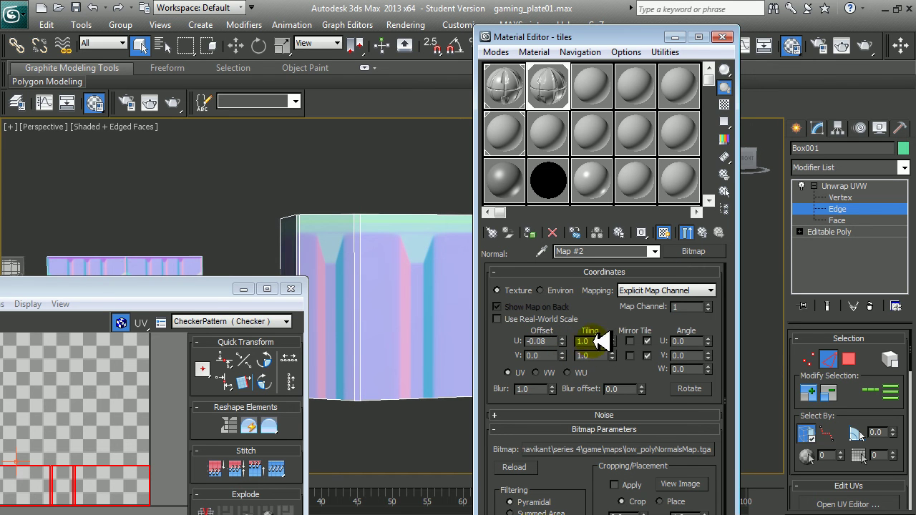
{"action": "type", "text": "5"}
{"action": "key", "text": "Return"}
{"action": "middle_click_drag", "start_coordinate": [444, 323], "coordinate": [224, 180]}
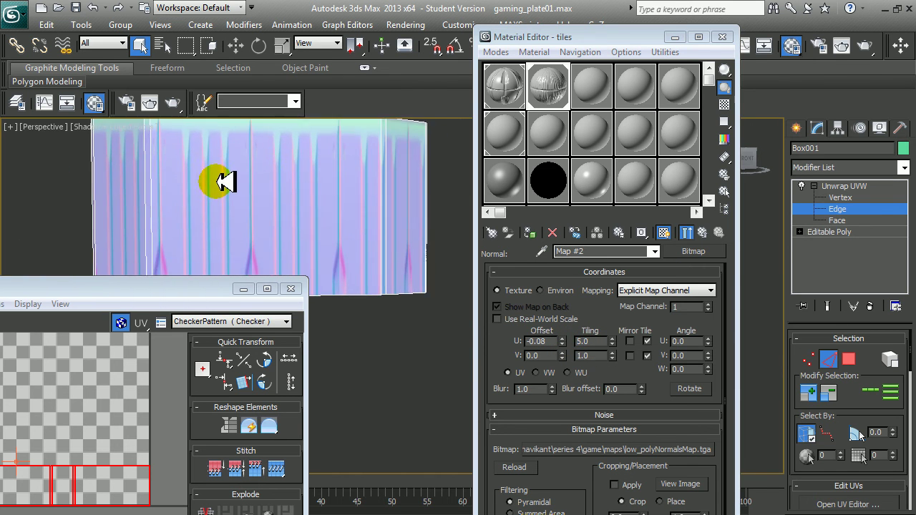
{"action": "left_click", "coordinate": [243, 289]}
Step: Reset the normal map's horizontal and vertical offsets to 0
{"action": "double_click", "coordinate": [545, 341]}
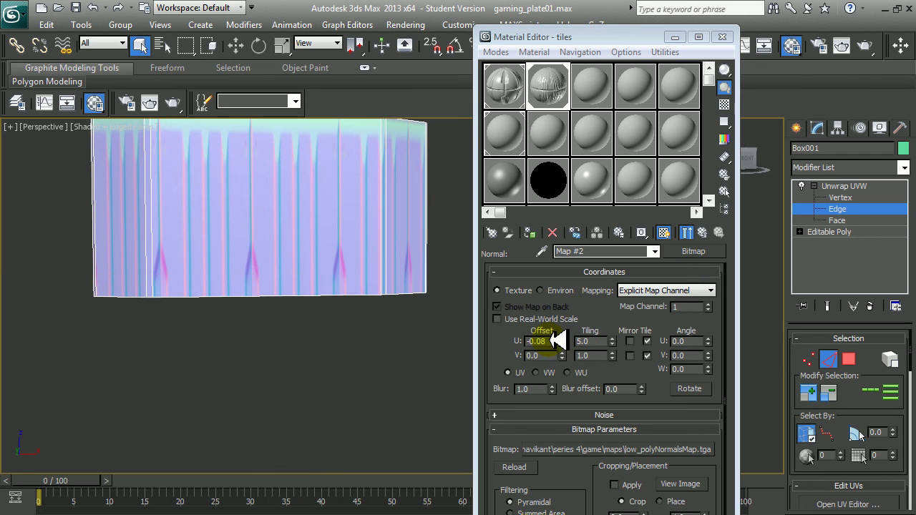
{"action": "left_click_drag", "start_coordinate": [563, 355], "coordinate": [563, 349]}
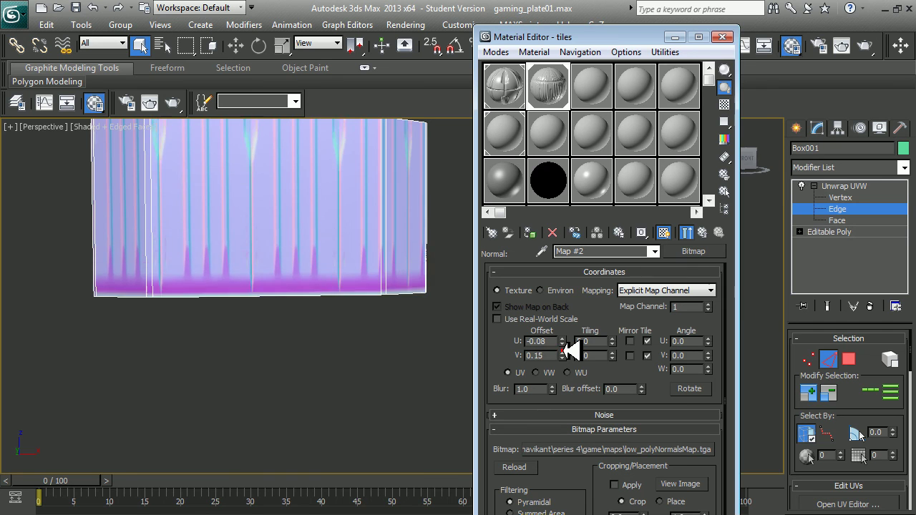
{"action": "right_click", "coordinate": [562, 355]}
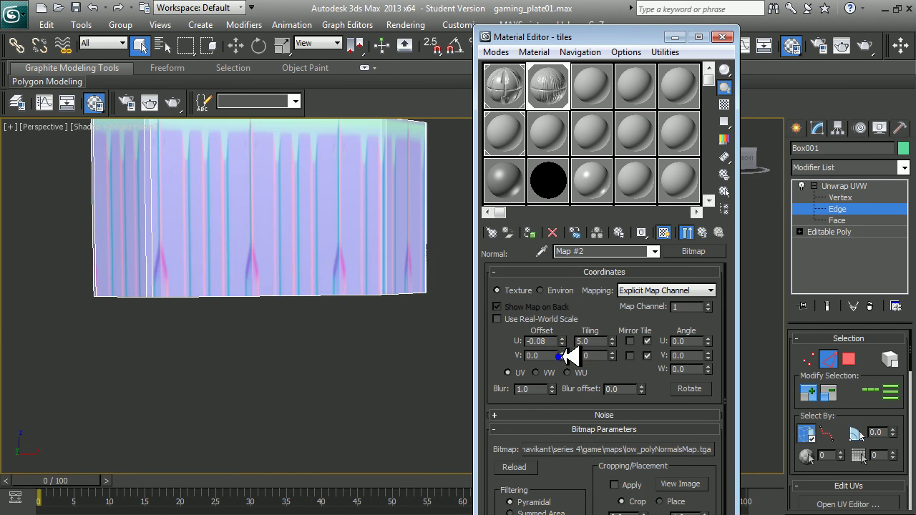
{"action": "right_click", "coordinate": [562, 341]}
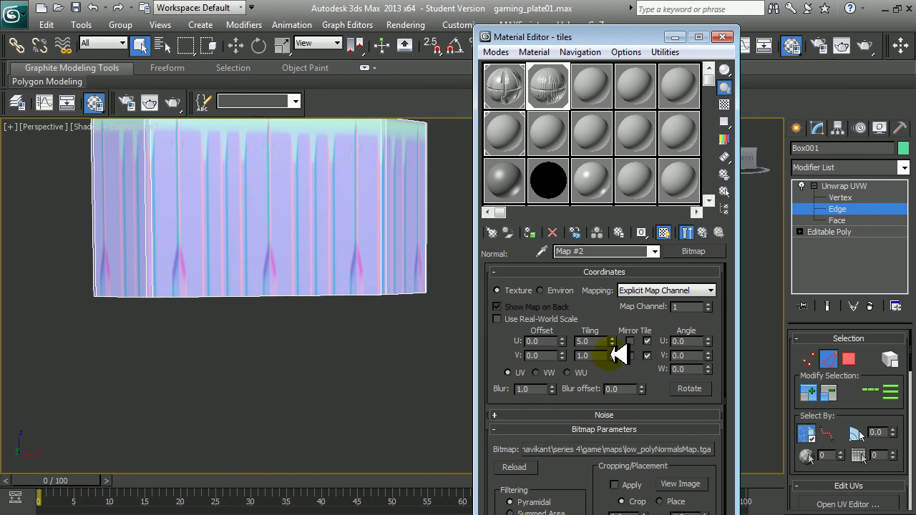
Step: Set the normal map's V tiling to 10.0
{"action": "left_click_drag", "start_coordinate": [618, 353], "coordinate": [613, 351]}
{"action": "type", "text": "1."}
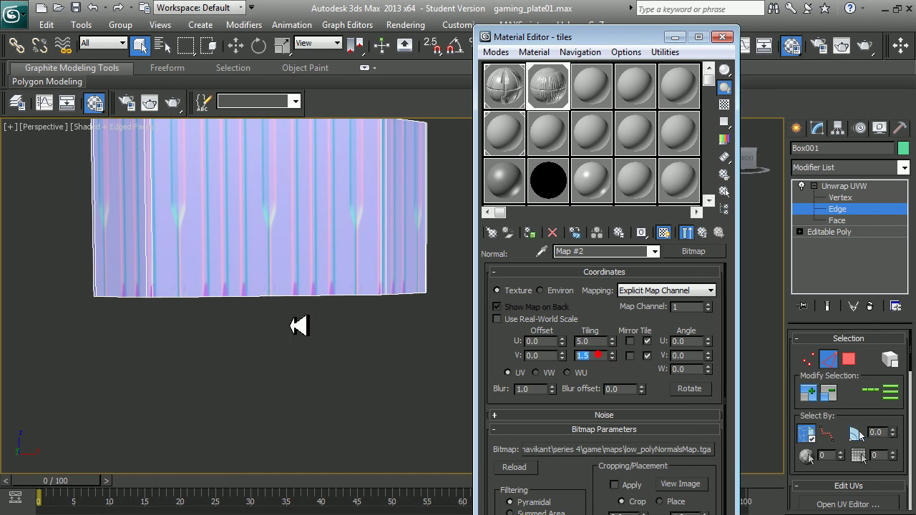
{"action": "type", "text": "5"}
{"action": "key", "text": "Return"}
{"action": "middle_click_drag", "start_coordinate": [164, 285], "coordinate": [243, 265]}
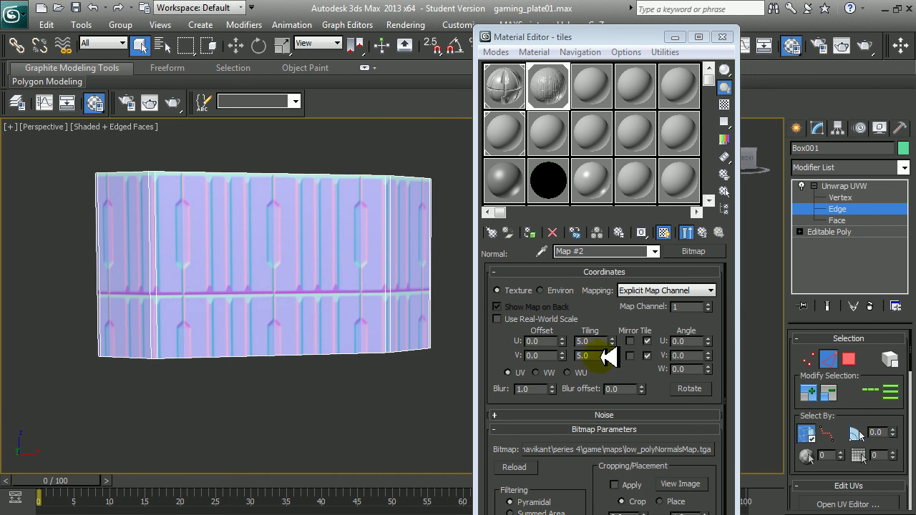
{"action": "left_click_drag", "start_coordinate": [582, 354], "coordinate": [604, 356]}
{"action": "left_click", "coordinate": [367, 340]}
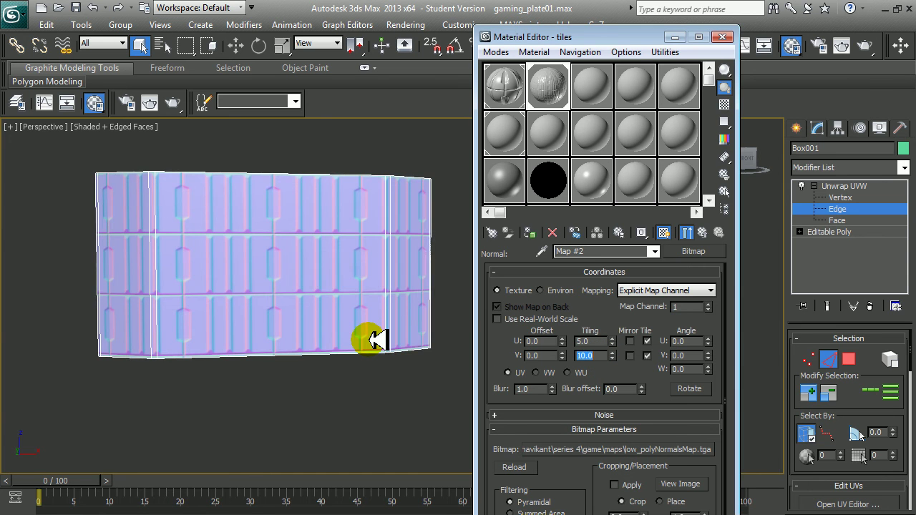
Step: Leave edge editing for the top-level object and frame the box in view
{"action": "scroll", "coordinate": [176, 274], "scroll_direction": "up", "scroll_amount": 3}
{"action": "scroll", "coordinate": [236, 297], "scroll_direction": "up", "scroll_amount": 2}
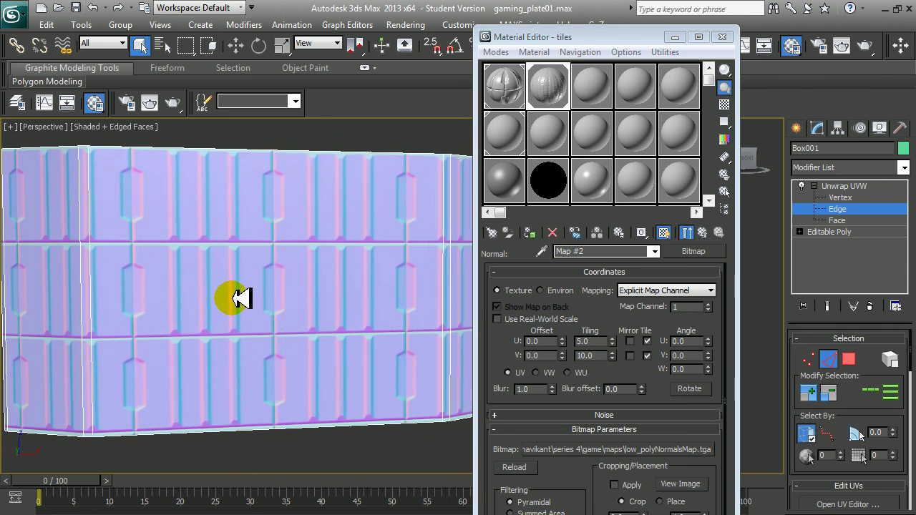
{"action": "middle_click_drag", "start_coordinate": [239, 298], "coordinate": [263, 291]}
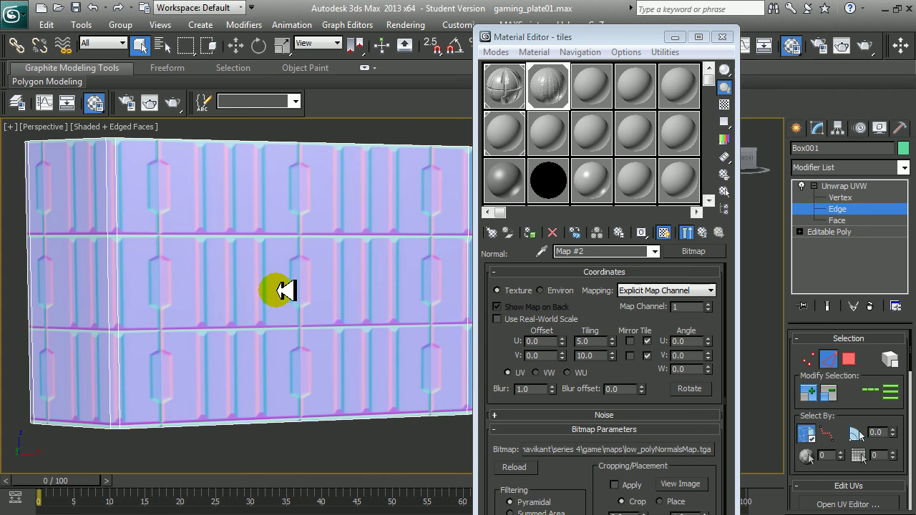
{"action": "right_click", "coordinate": [257, 251]}
{"action": "left_click", "coordinate": [228, 237]}
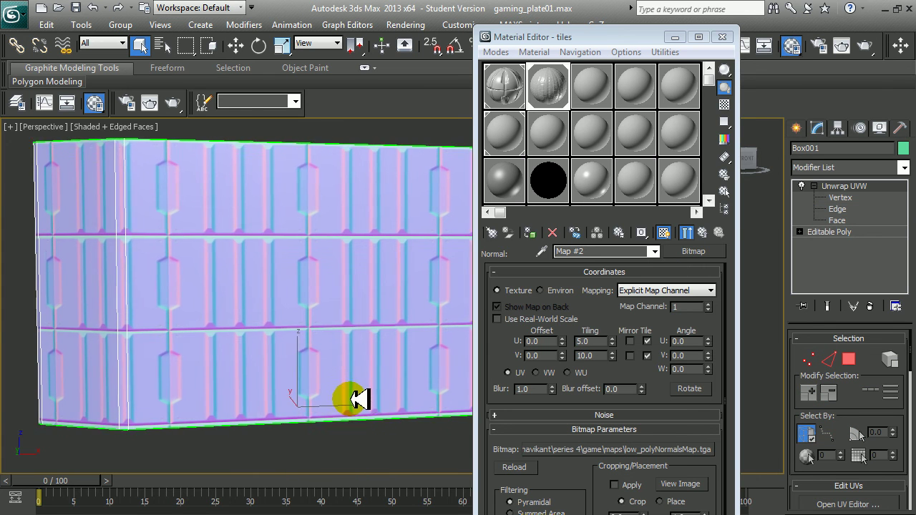
{"action": "middle_click_drag", "start_coordinate": [336, 397], "coordinate": [377, 403]}
Step: Render the tiled box, then orbit to its corner and render again
{"action": "key", "text": "shift+q"}
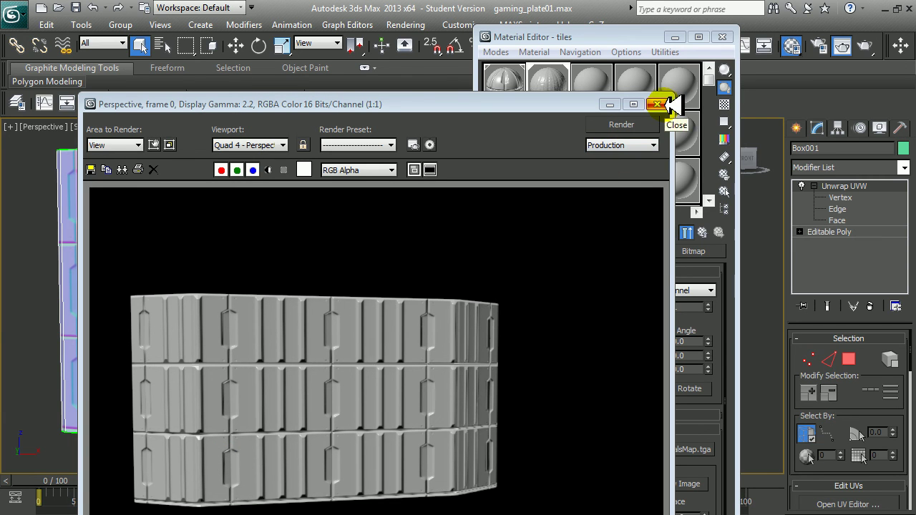
{"action": "left_click", "coordinate": [657, 105]}
{"action": "mouse_move", "coordinate": [426, 344]}
{"action": "left_mouse_down"}
{"action": "mouse_move", "coordinate": [360, 310]}
{"action": "mouse_move", "coordinate": [383, 308]}
{"action": "left_mouse_up"}
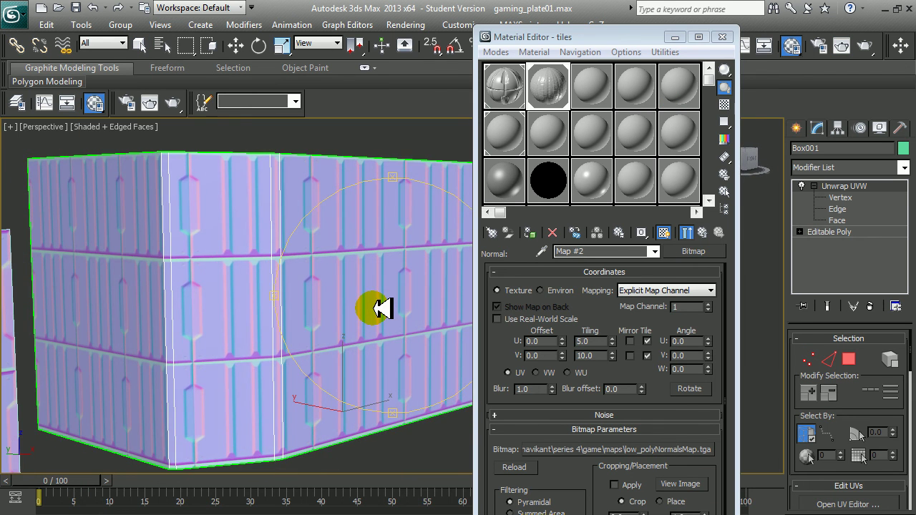
{"action": "key", "text": "shift+q"}
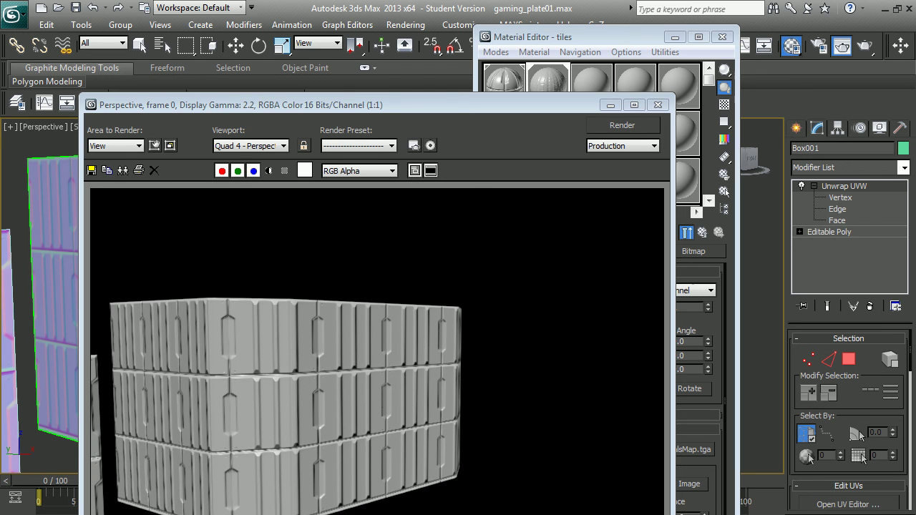
Step: Compare the render with the sci-fi reference page, then minimize the render window
{"action": "key", "text": "alt+Tab"}
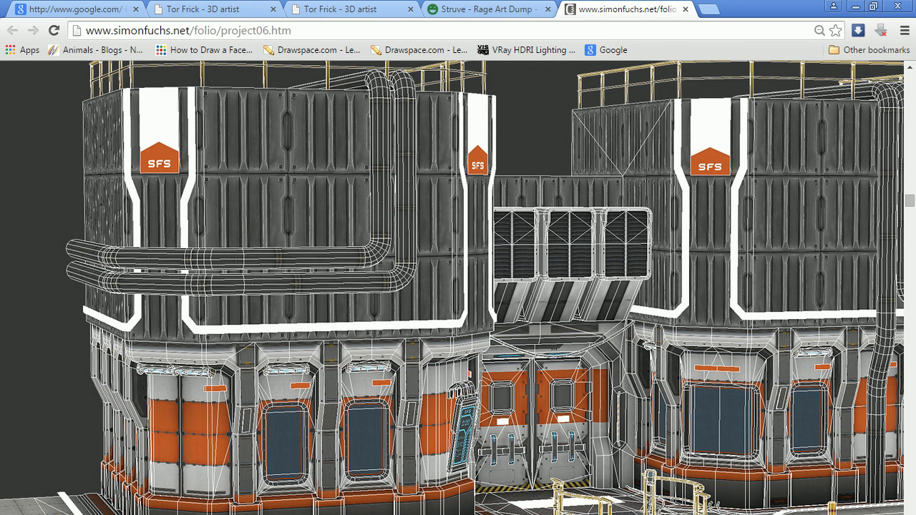
{"action": "key", "text": "alt+Tab"}
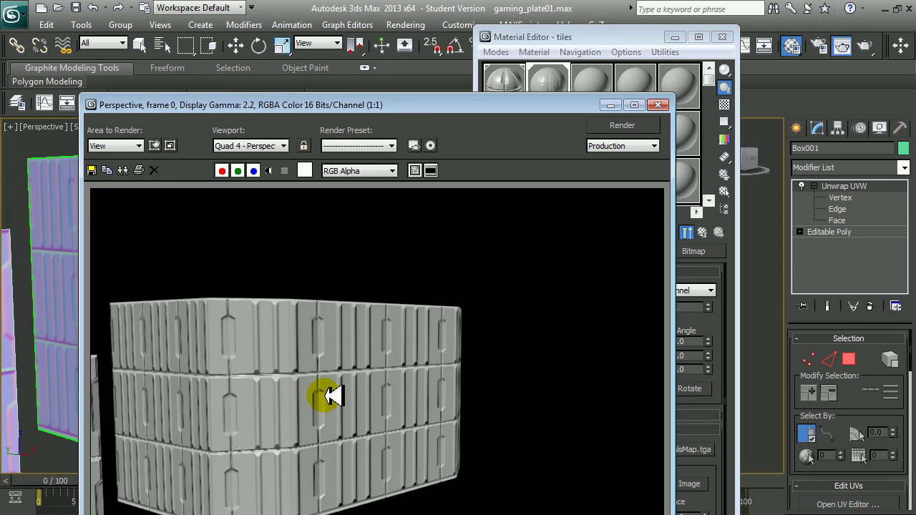
{"action": "left_click", "coordinate": [611, 104]}
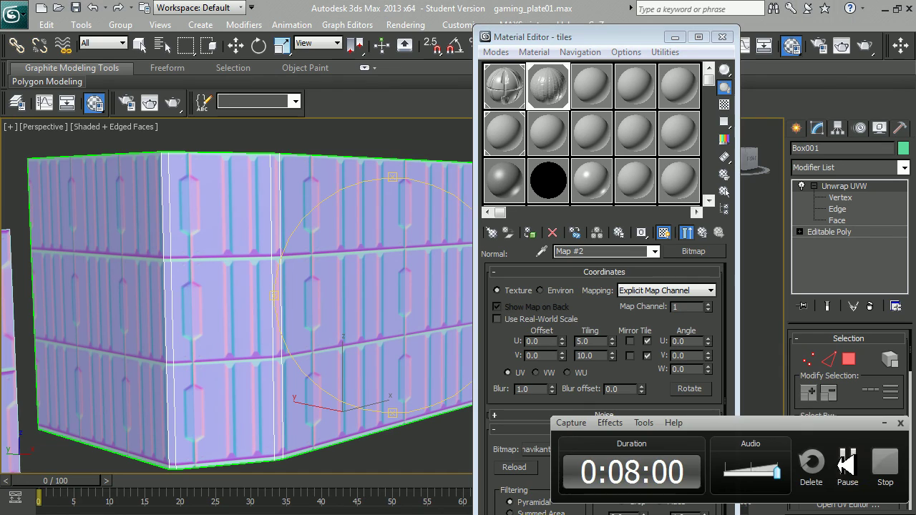